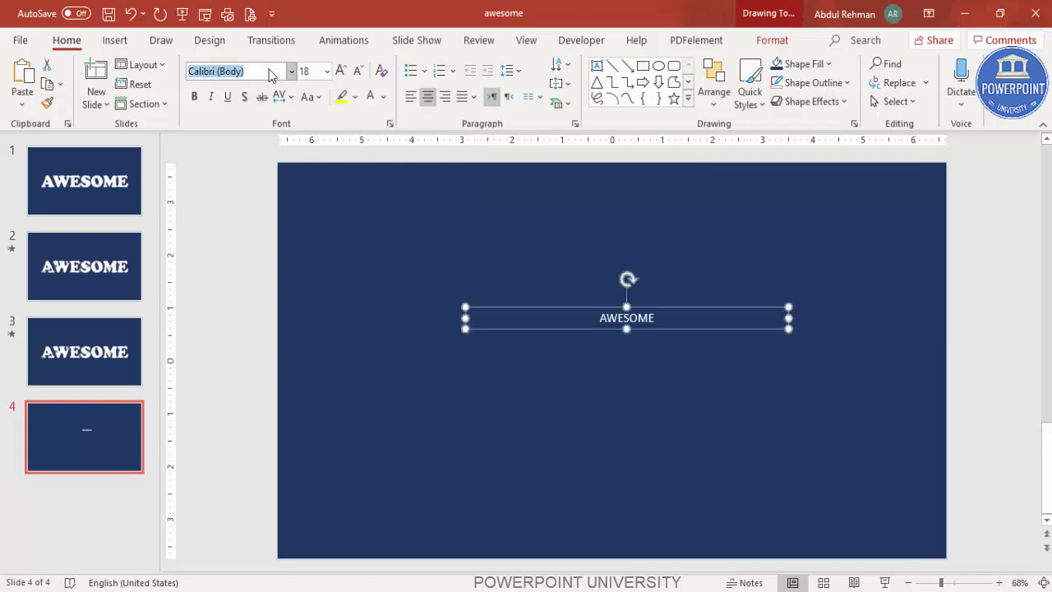
Set the AWESOME text to Cooper Black with Very Tight character spacing.
text(Co)
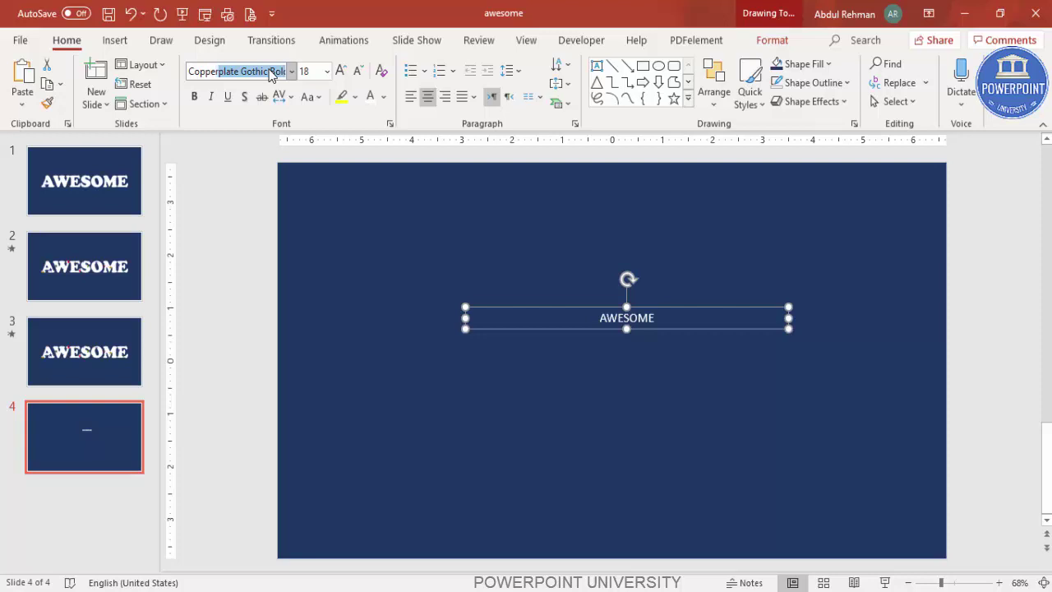
text(pper)
key(BackSpace)
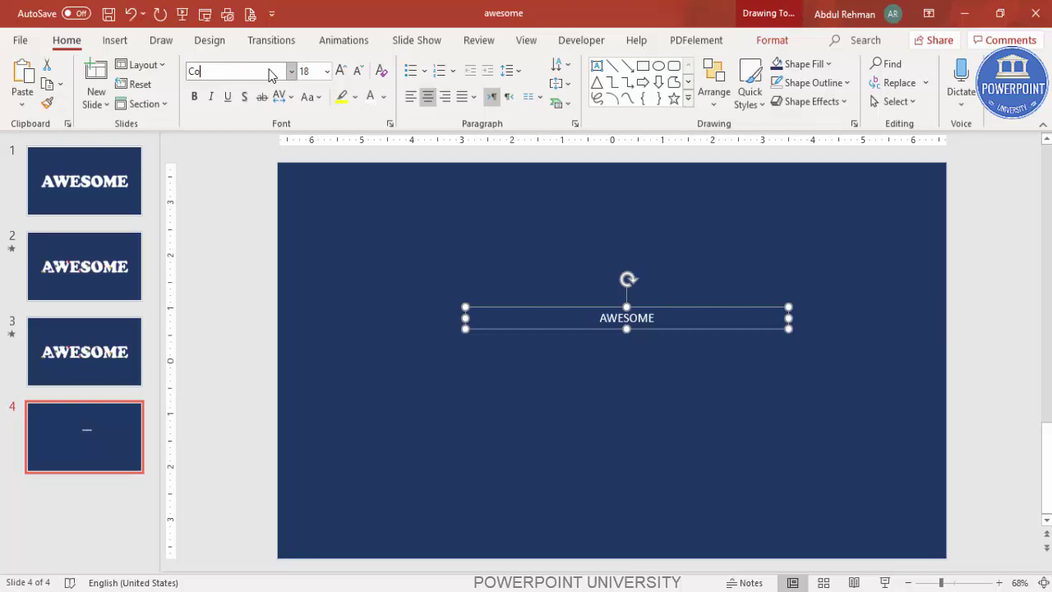
text(oper Black)
key(Return)
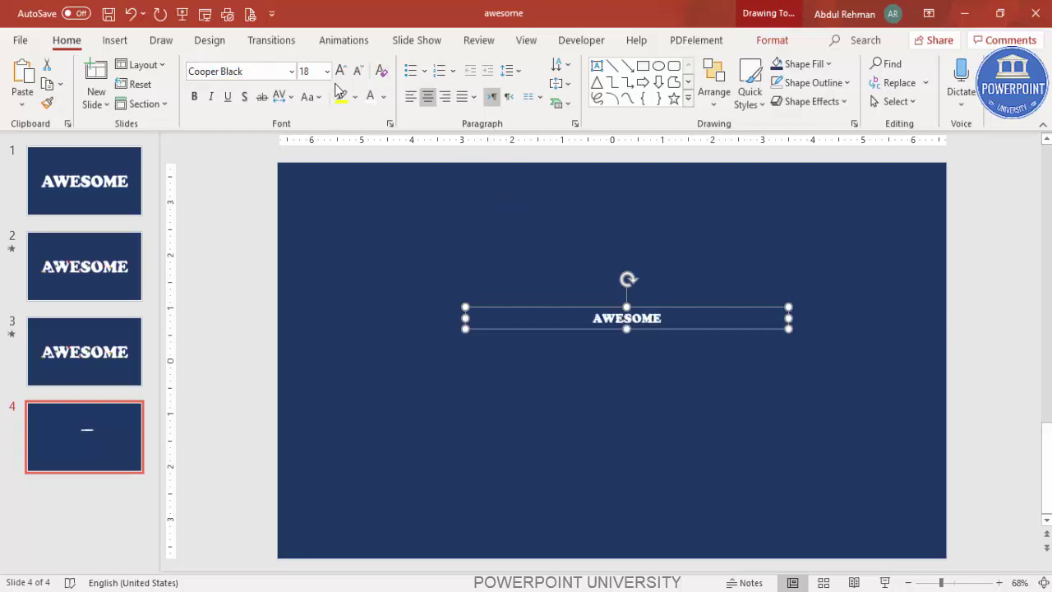
click(284, 97)
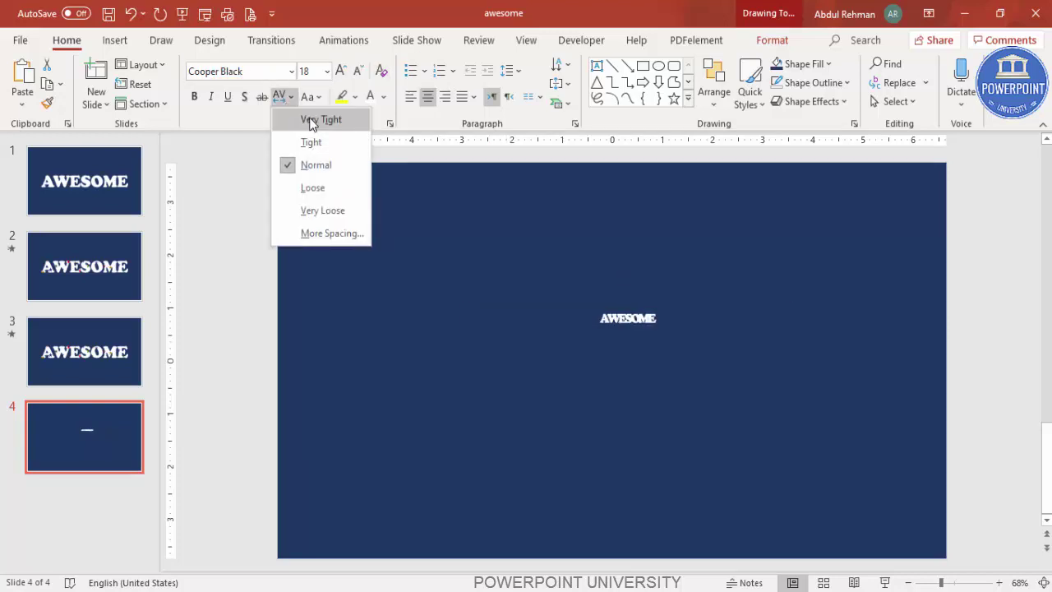
click(311, 120)
Enlarge the AWESOME text with repeated Increase Font Size steps.
click(339, 72)
click(340, 72)
click(338, 72)
click(339, 73)
click(339, 72)
click(339, 71)
click(339, 72)
click(339, 72)
click(339, 71)
click(339, 71)
click(339, 71)
click(340, 71)
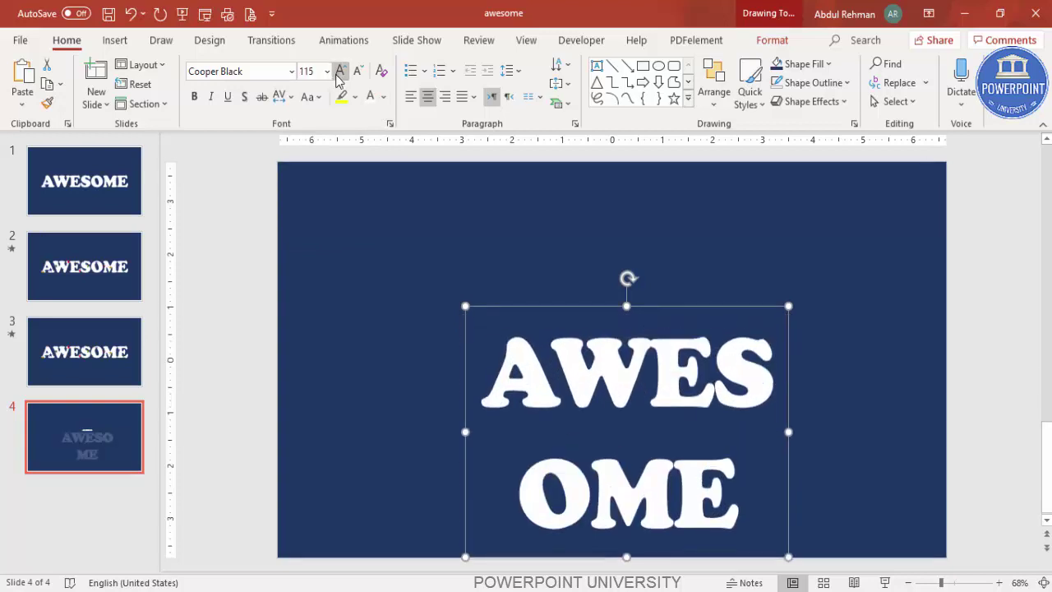
click(340, 72)
Stretch the text box to the slide edges so AWESOME fits one line, then enlarge it further.
drag(463, 428, 277, 429)
drag(787, 430, 945, 402)
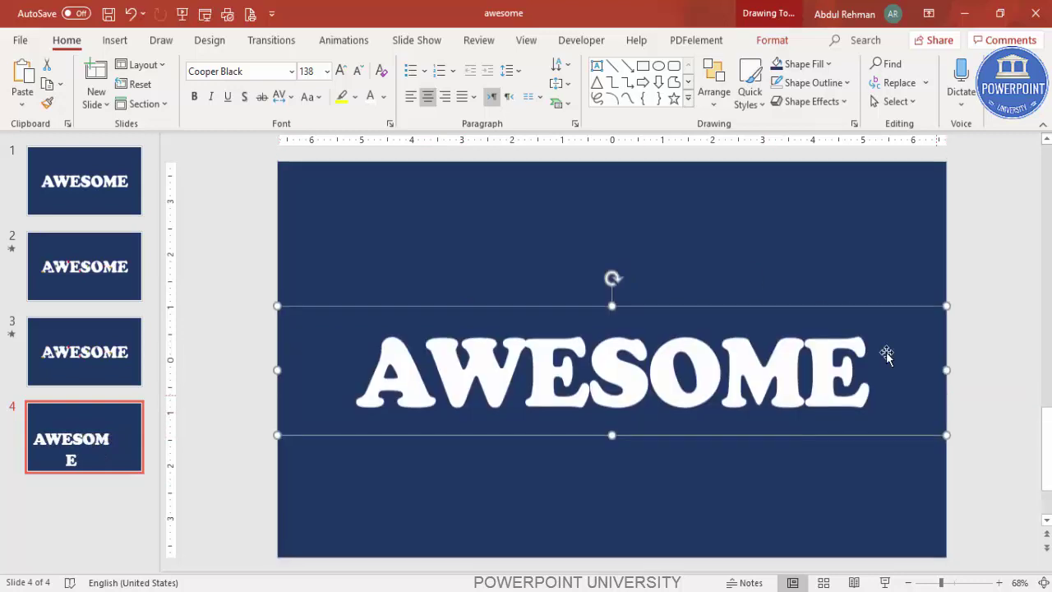
click(339, 72)
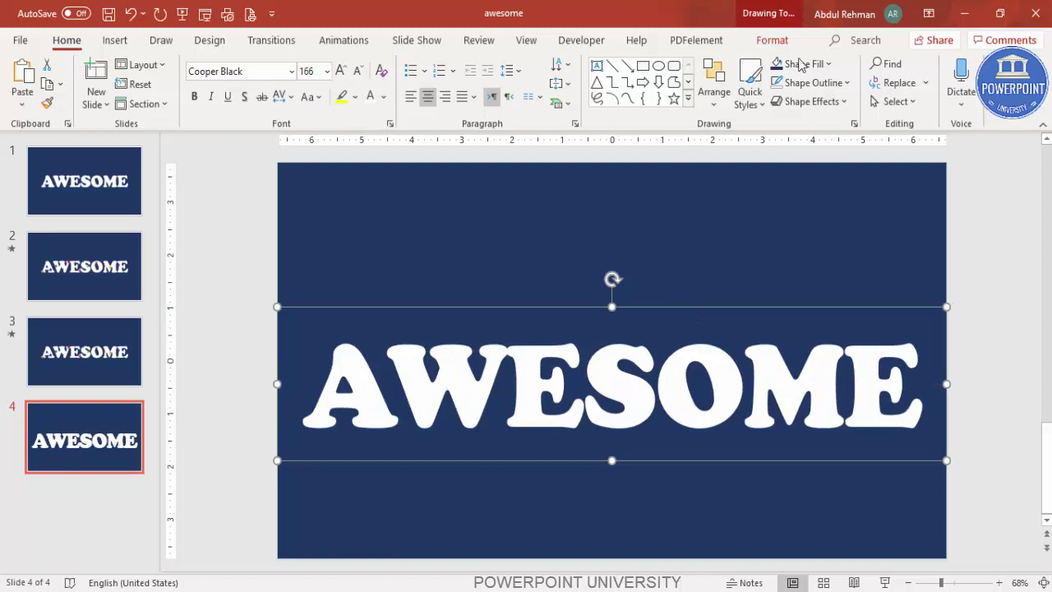
Center the AWESOME text box horizontally and vertically on the slide.
click(773, 41)
click(871, 64)
click(904, 108)
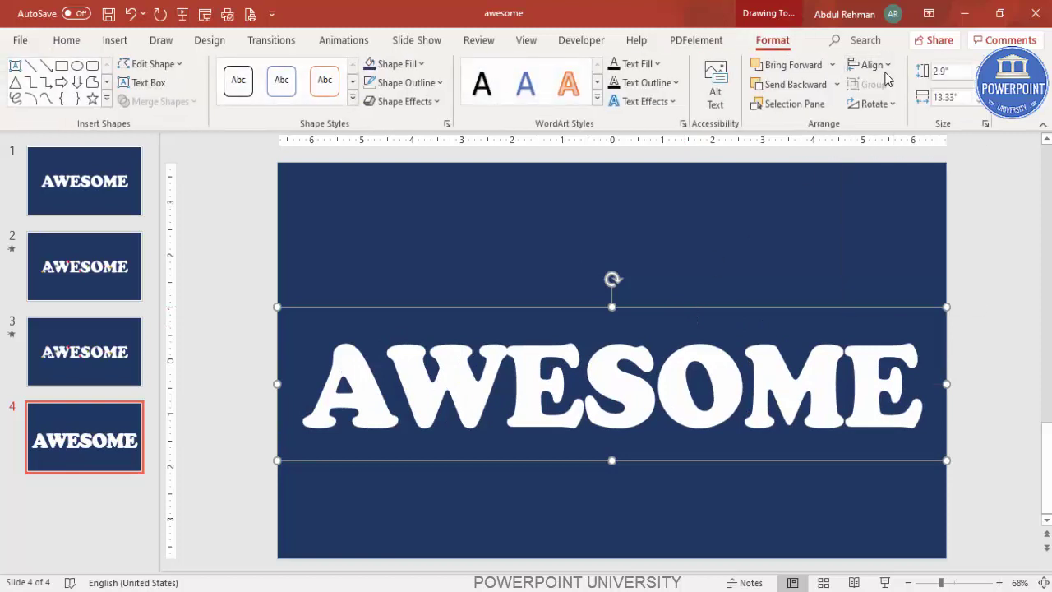
click(885, 66)
click(937, 176)
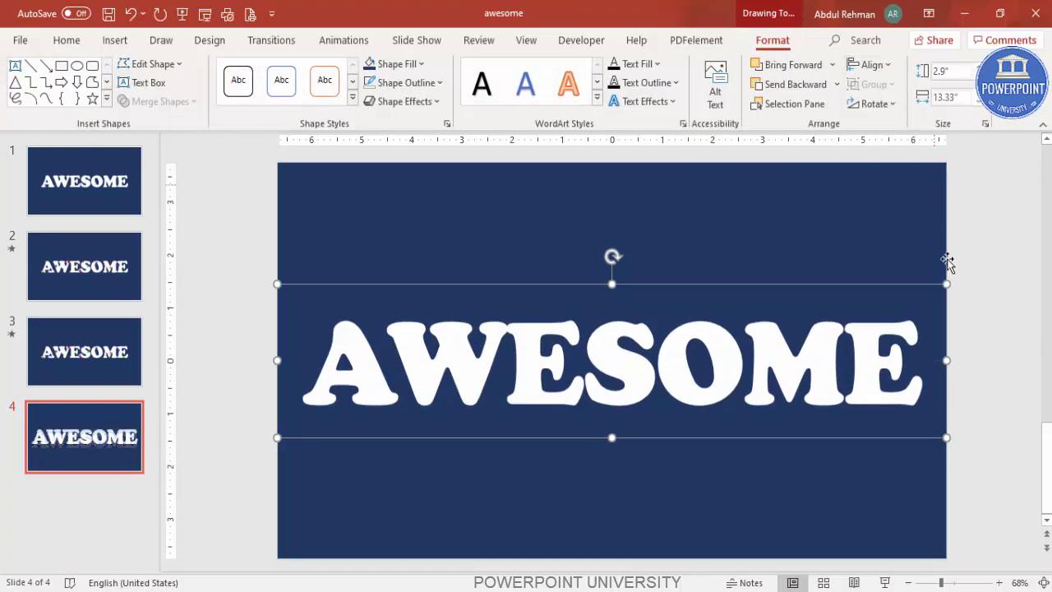
click(979, 311)
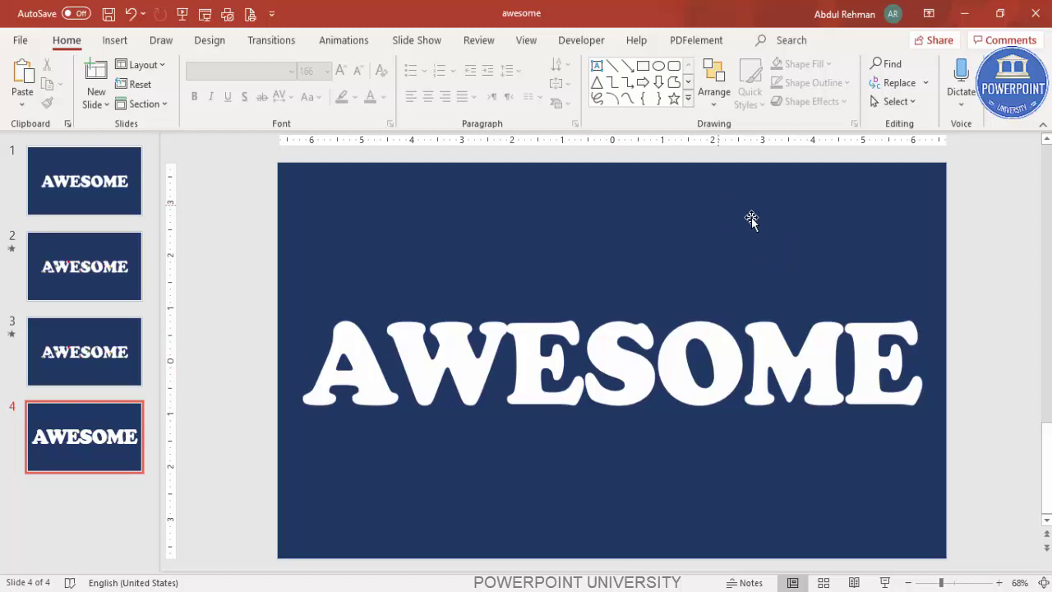
Subtract the AWESOME text from the navy rectangle and reposition the merged cut-out shape.
click(448, 213)
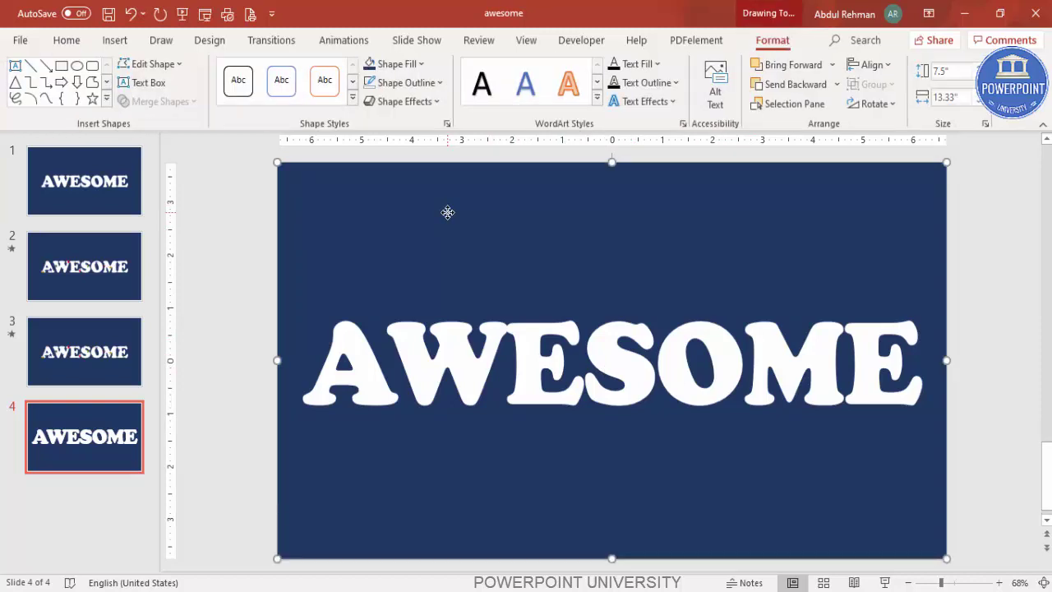
shift+click(533, 338)
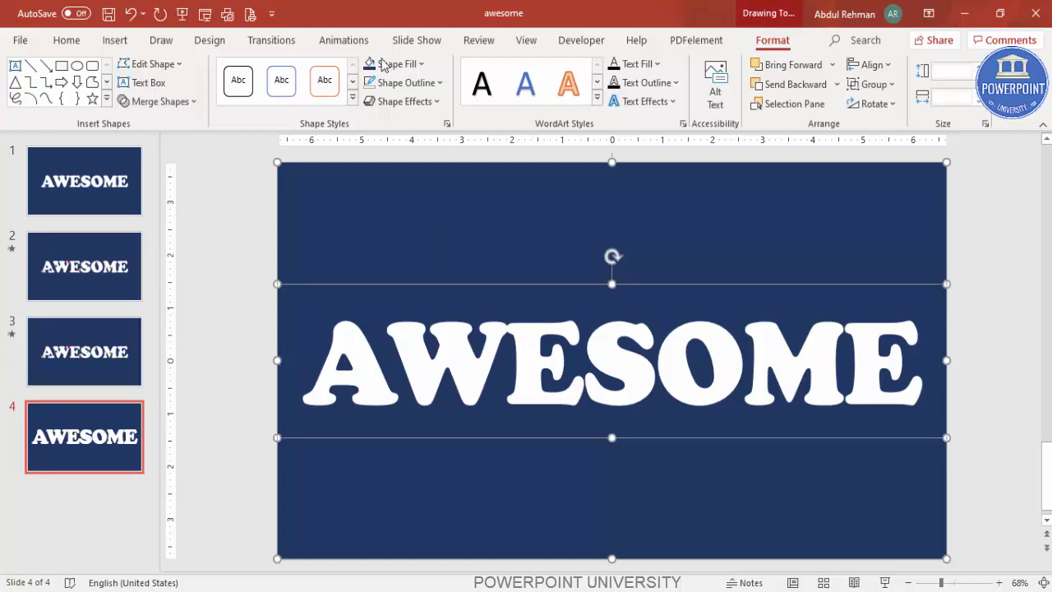
click(161, 101)
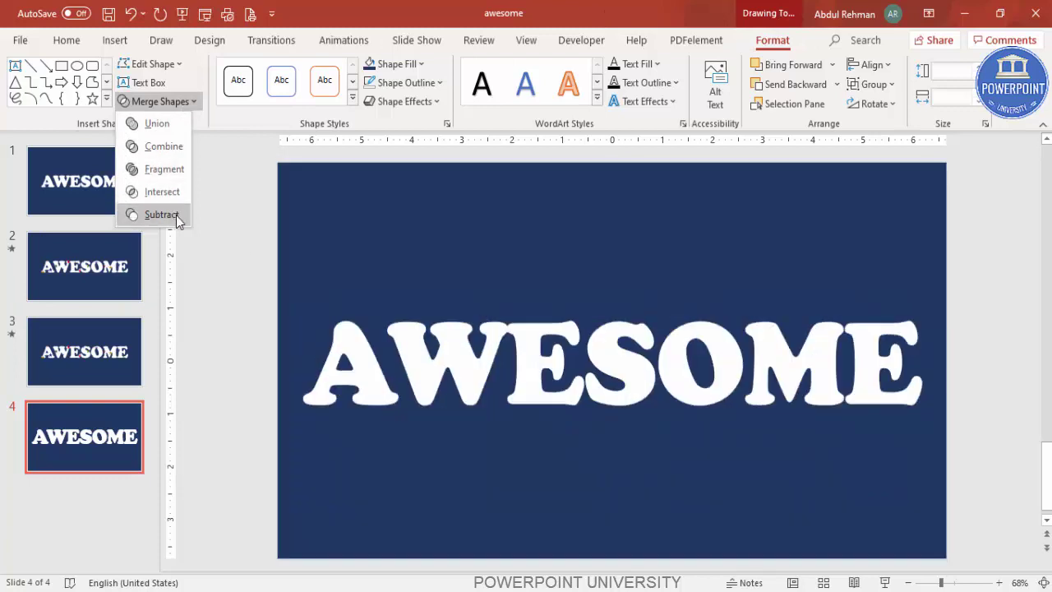
click(176, 215)
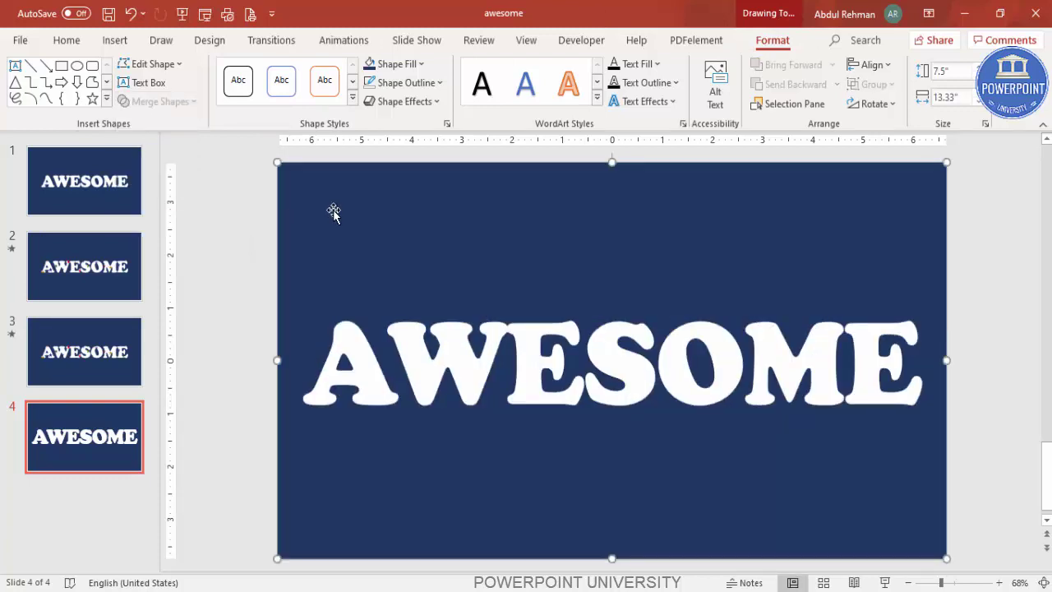
drag(369, 204, 328, 208)
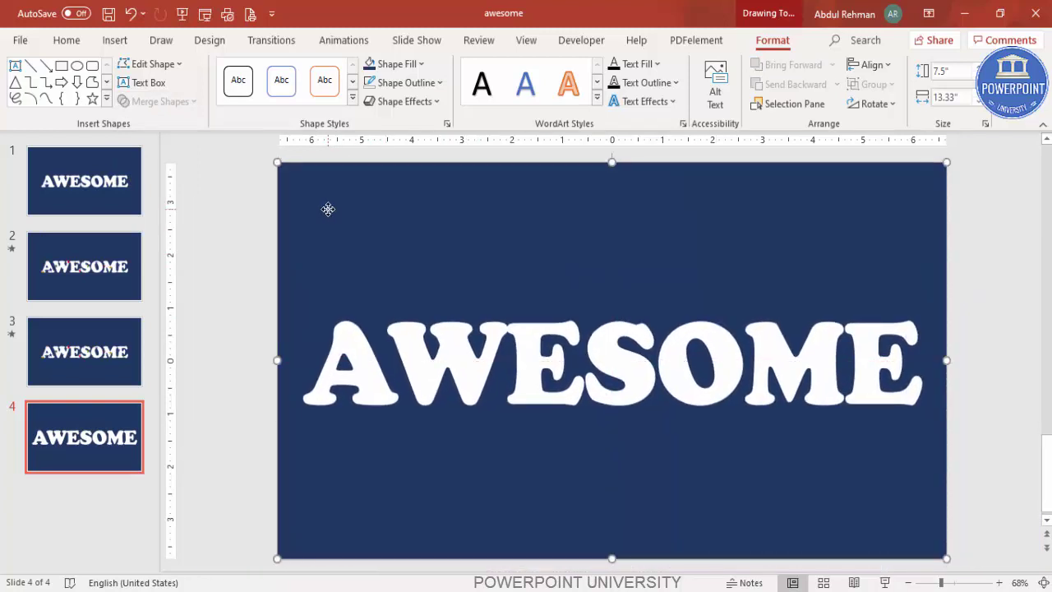
right_click(96, 501)
Add a new slide 5 and delete its title and body placeholders.
click(136, 461)
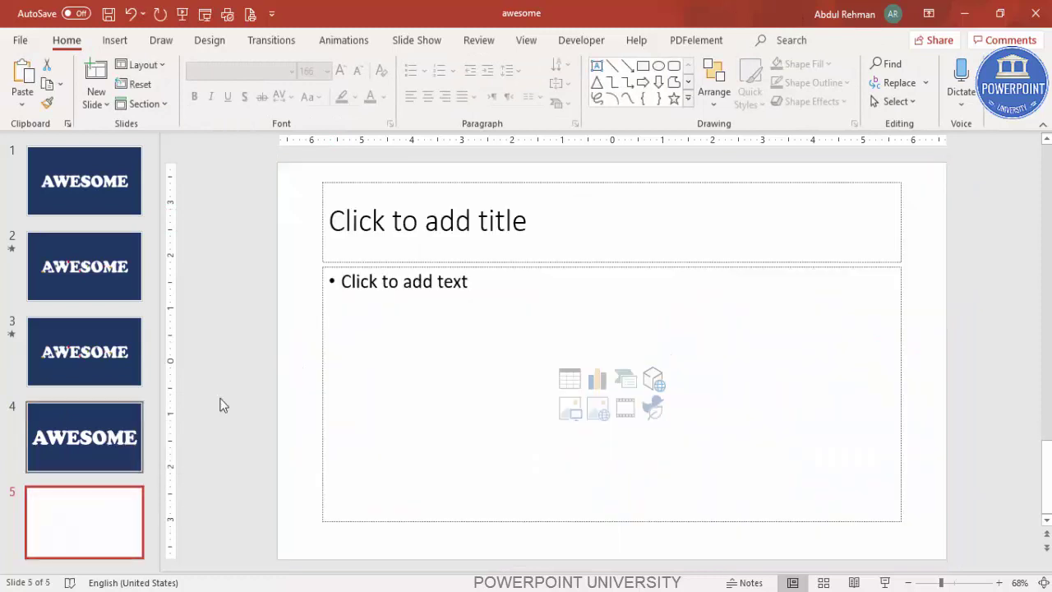
click(380, 186)
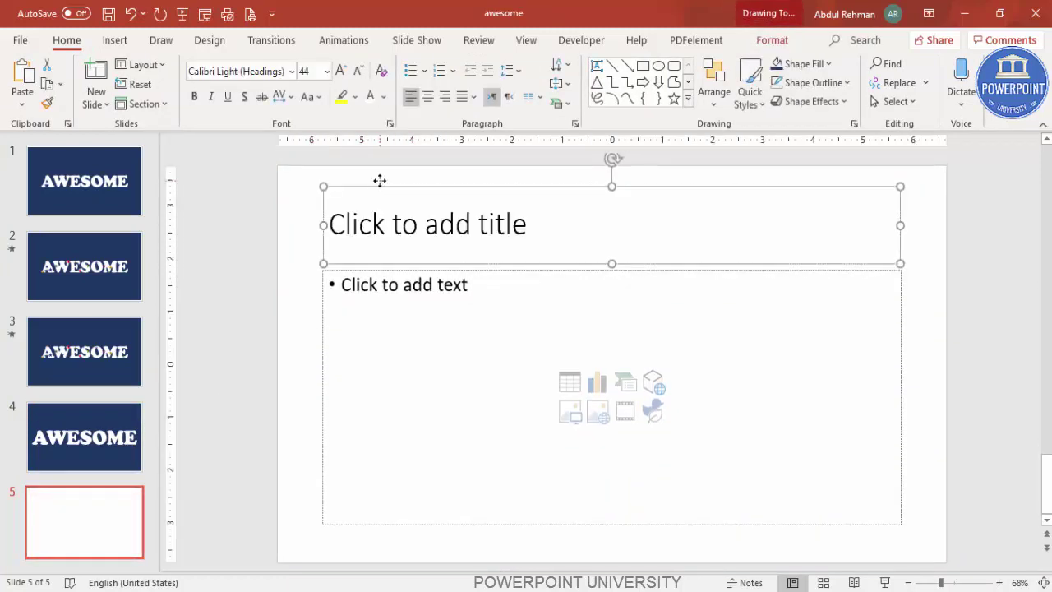
key(Delete)
click(365, 266)
key(Delete)
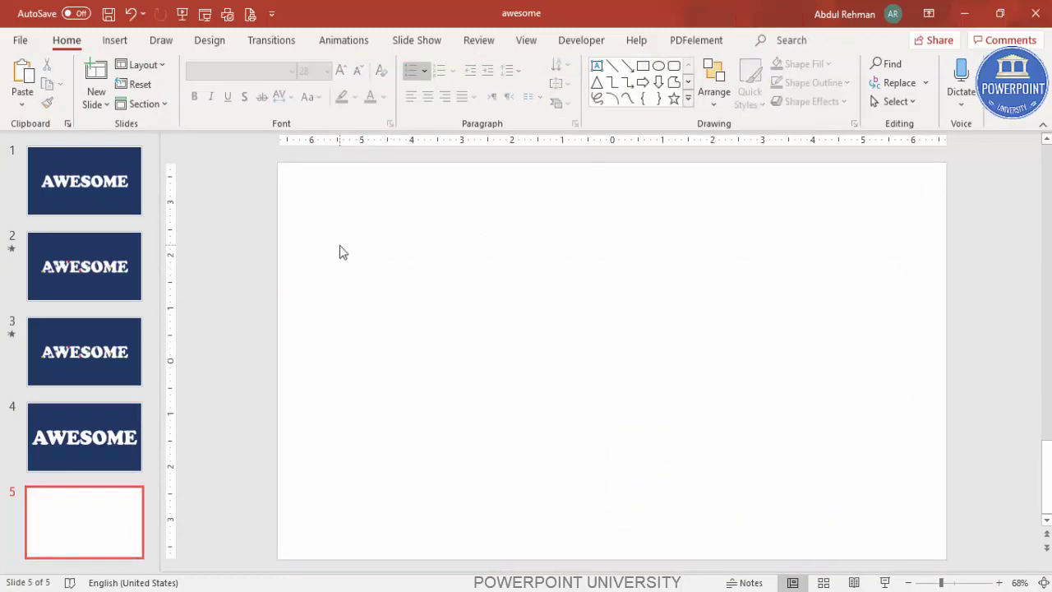
Draw a small 5-Point Star near the centre of the slide.
click(116, 41)
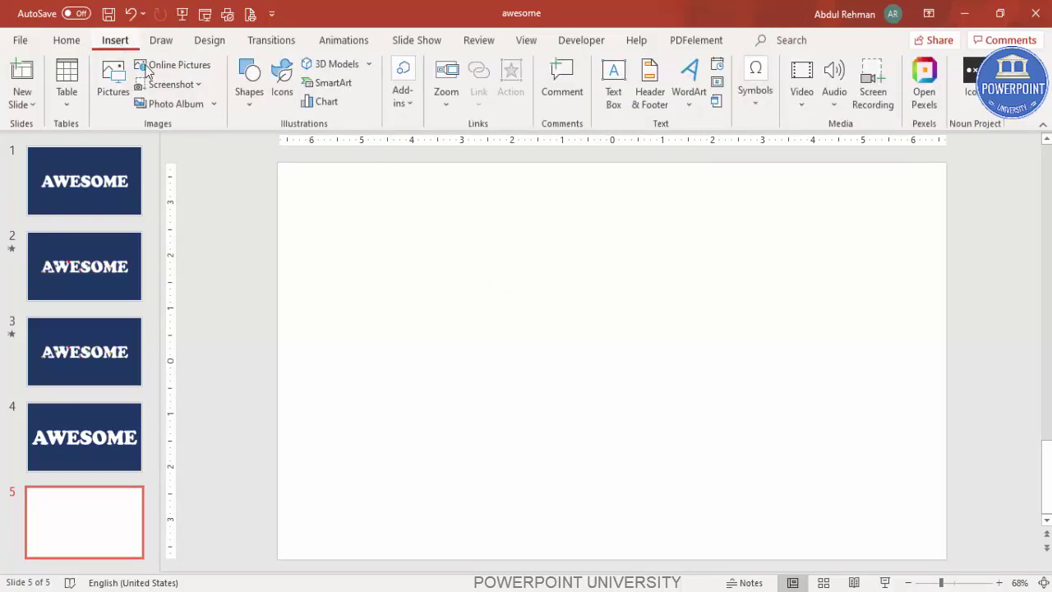
click(253, 97)
drag(431, 319, 439, 493)
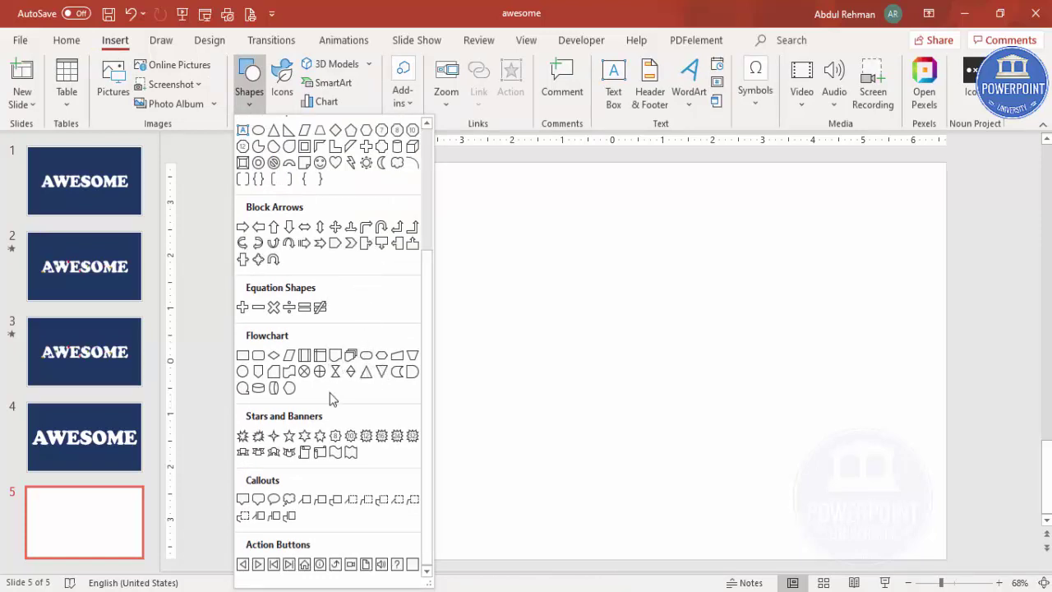
click(289, 437)
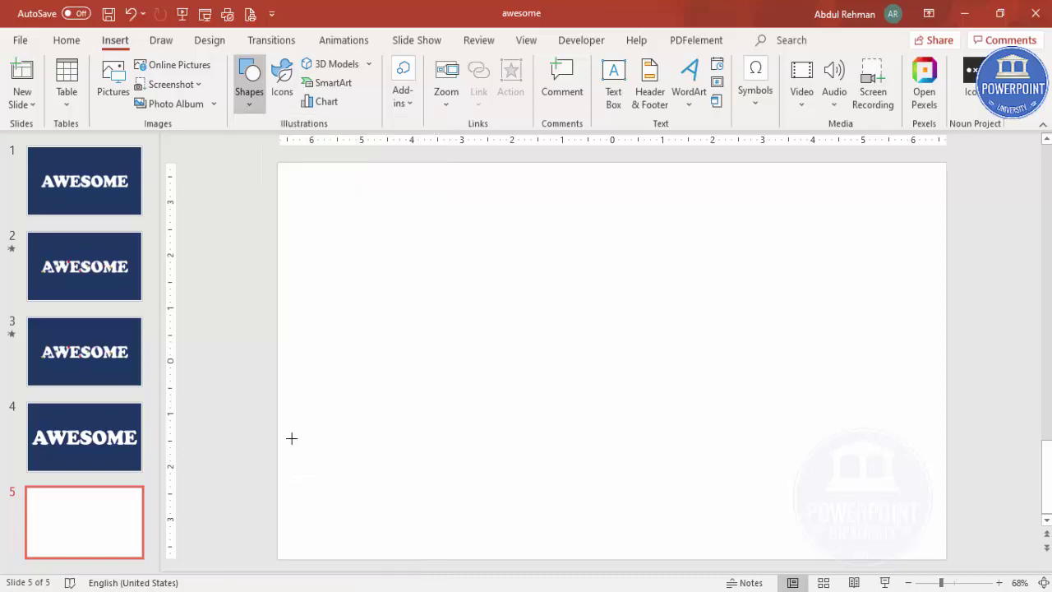
drag(568, 314, 589, 335)
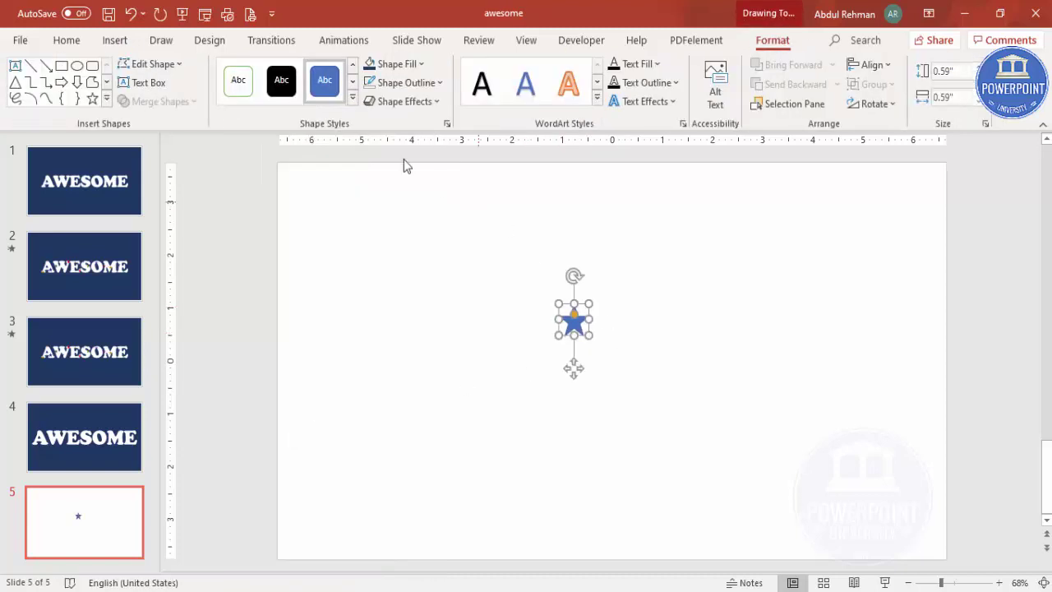
Remove the star's outline and fill it red.
click(404, 82)
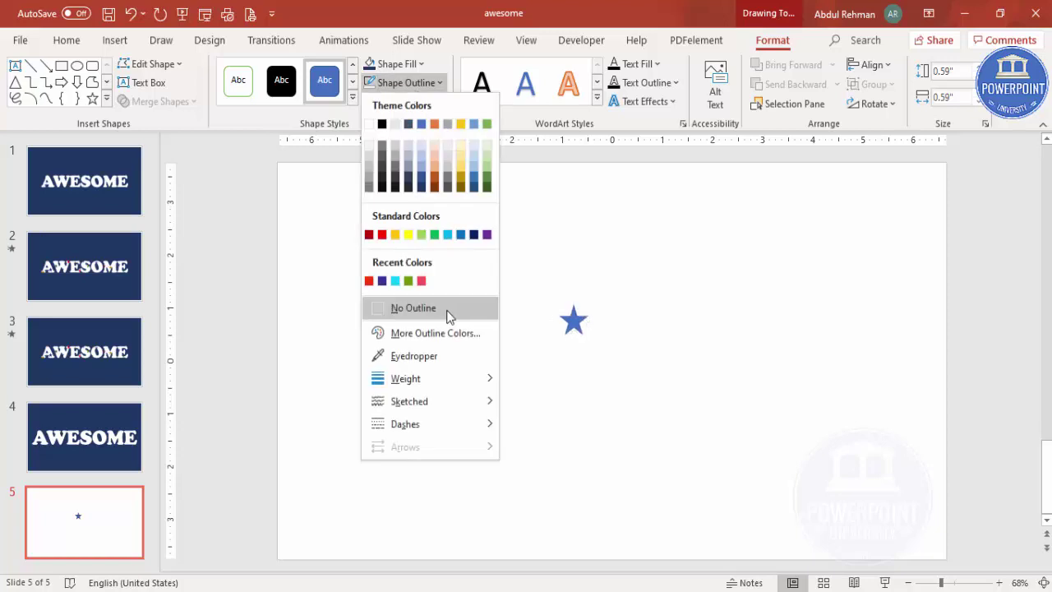
click(448, 317)
click(395, 64)
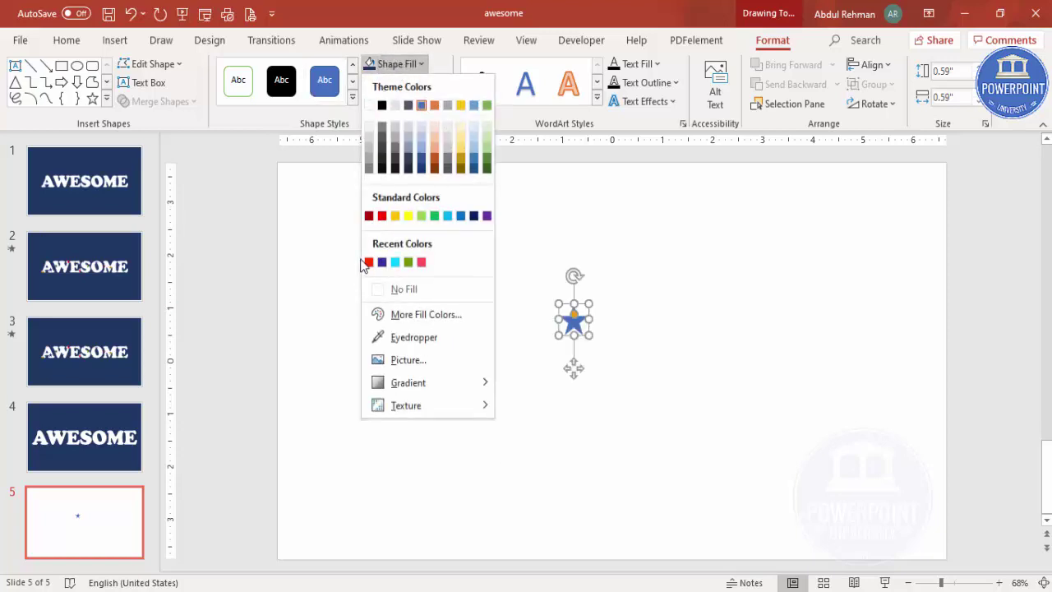
click(369, 262)
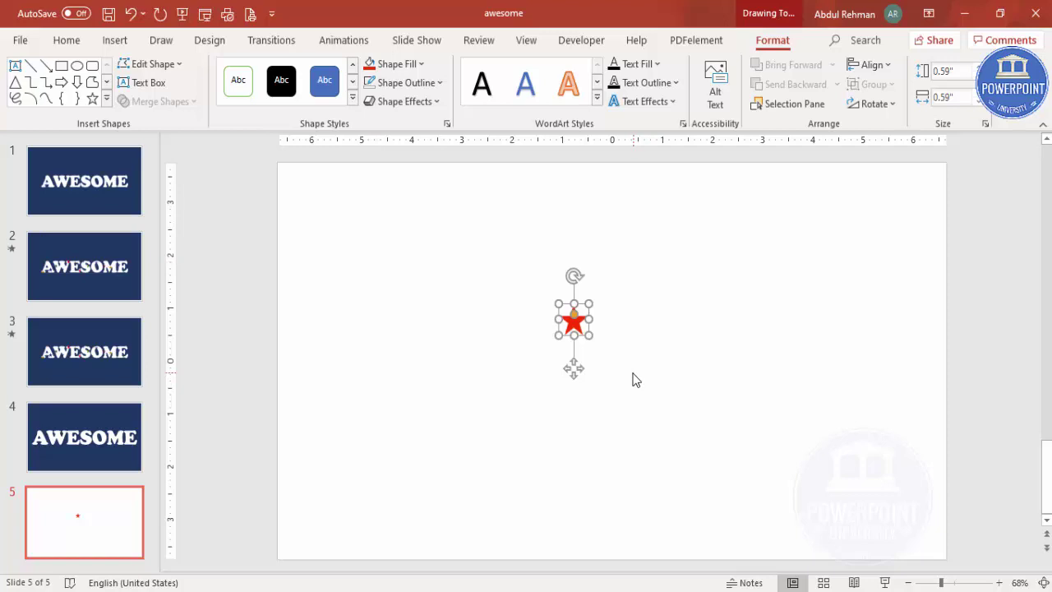
Duplicate the star diagonally down-right, colouring the copies pink and indigo.
key(ctrl+d)
drag(576, 337, 616, 355)
click(396, 65)
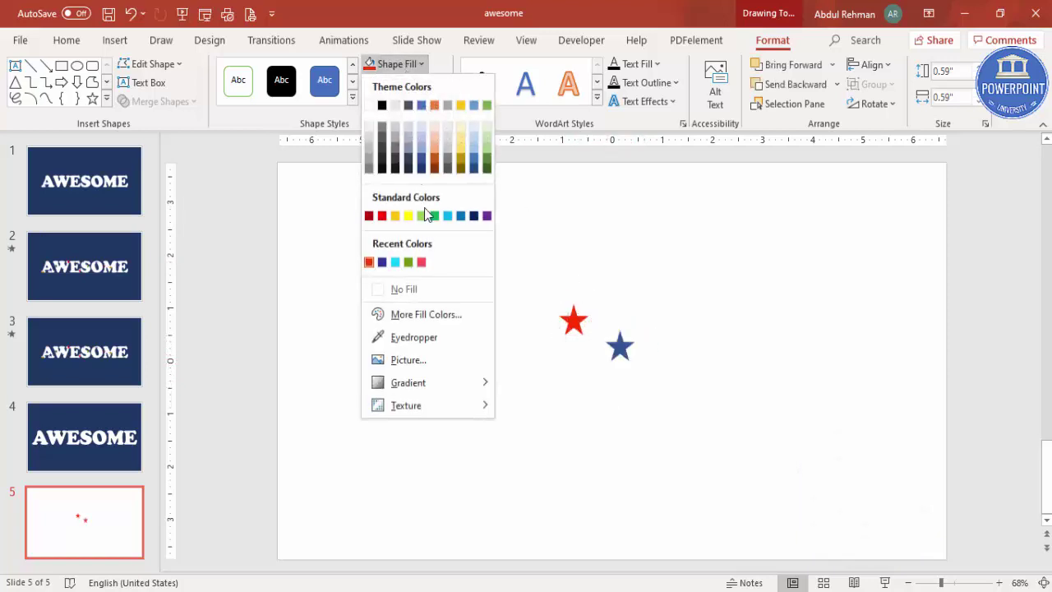
click(424, 263)
key(ctrl+d)
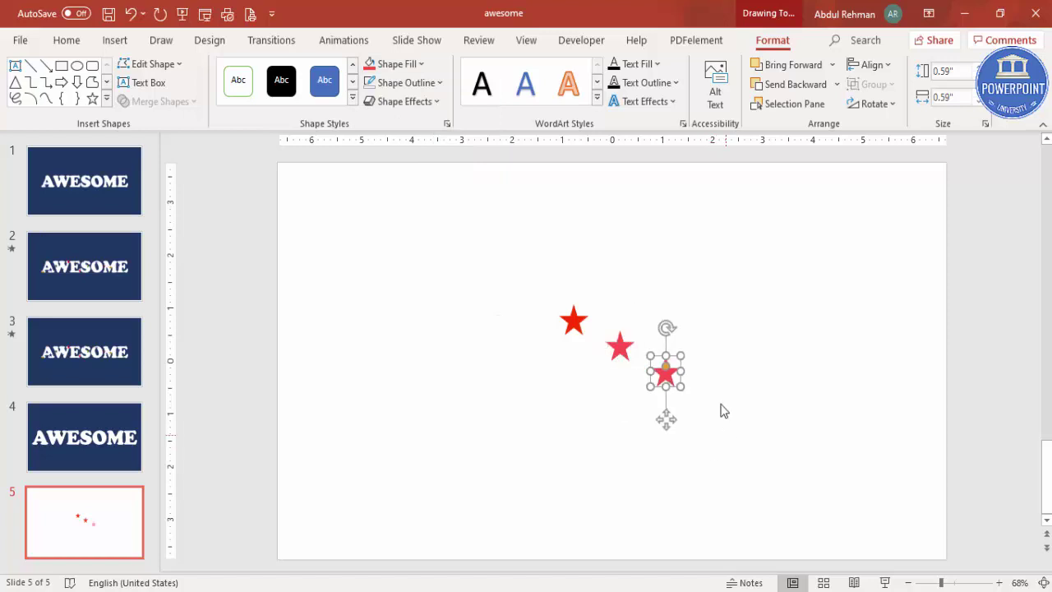
click(394, 64)
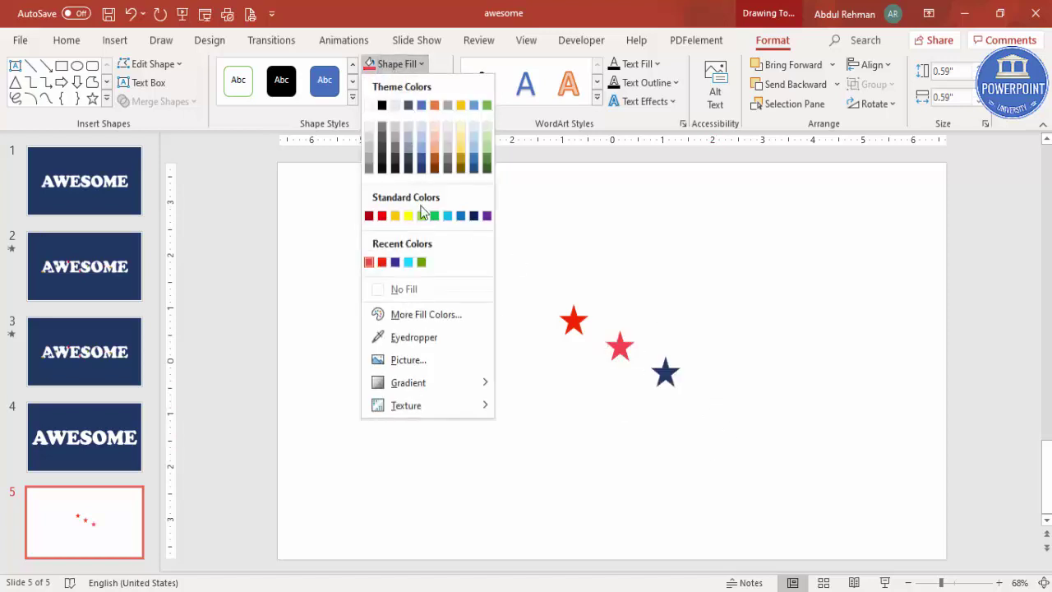
click(395, 262)
Add two more diagonal copies filled cyan and Dark Red.
key(ctrl+d)
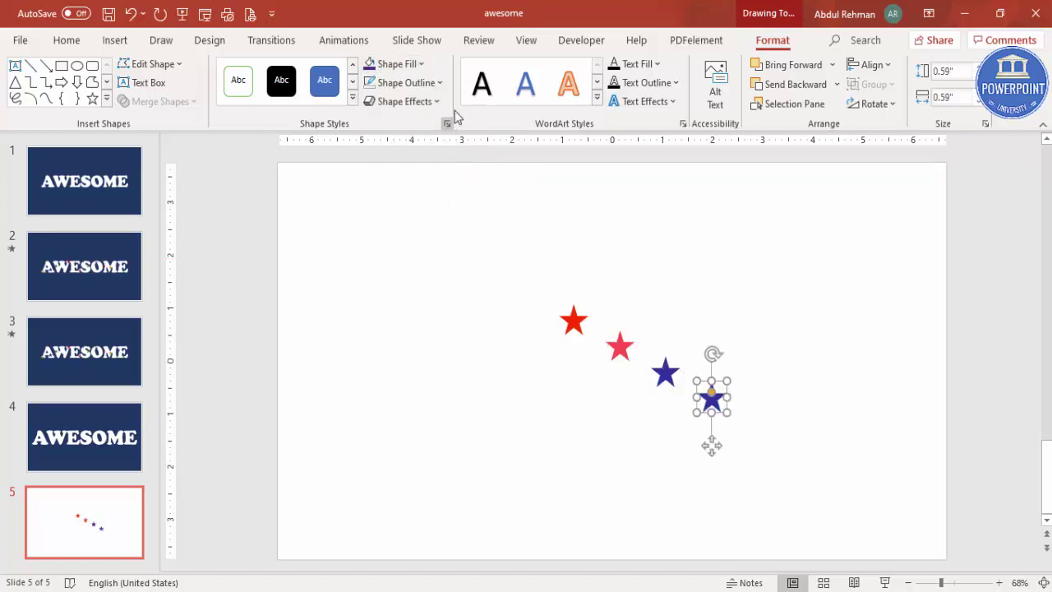
click(396, 64)
click(409, 262)
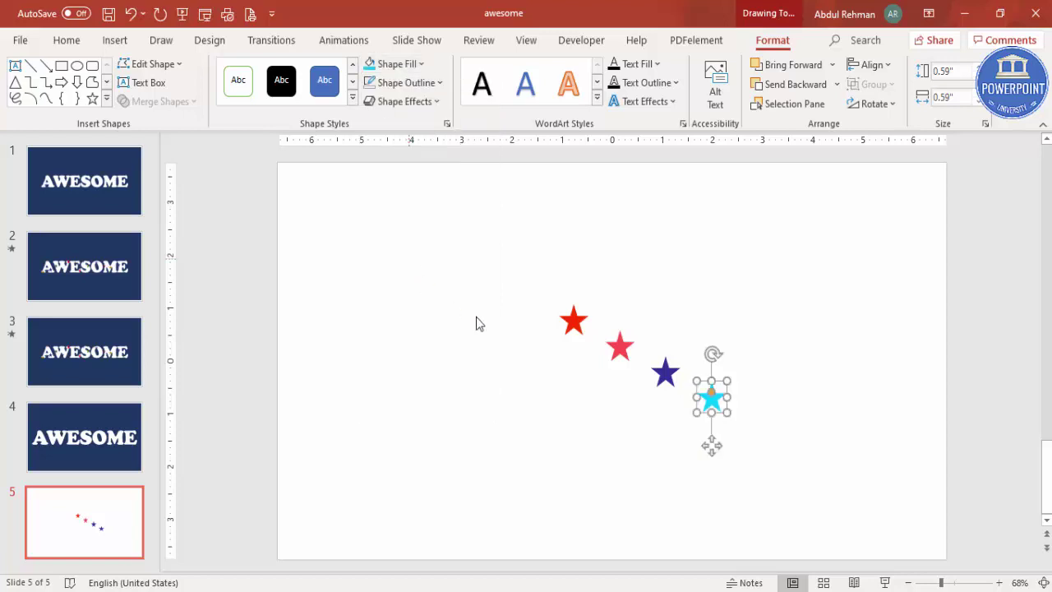
key(ctrl+d)
click(418, 65)
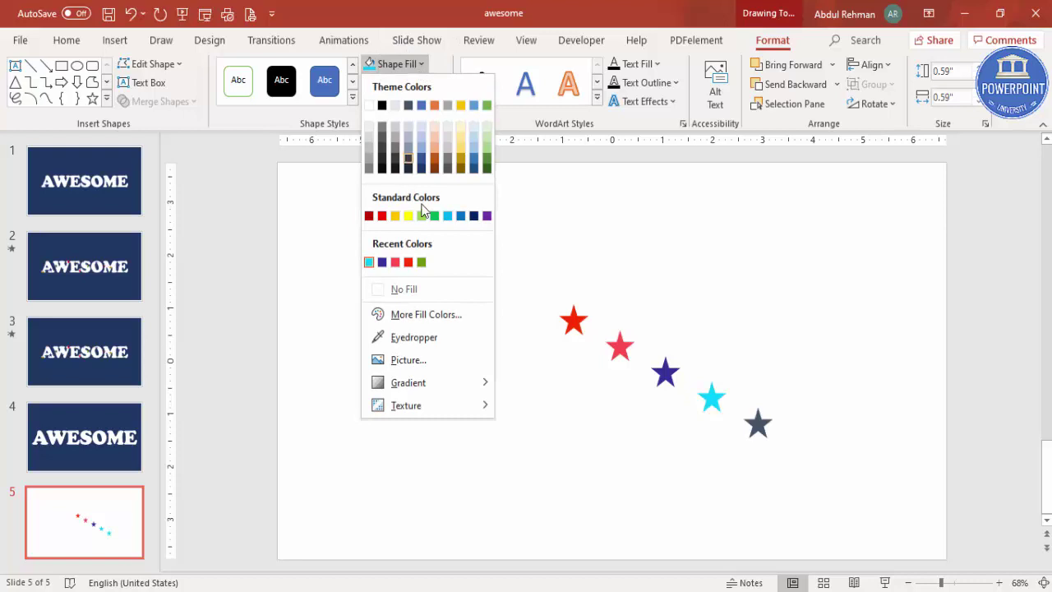
click(369, 215)
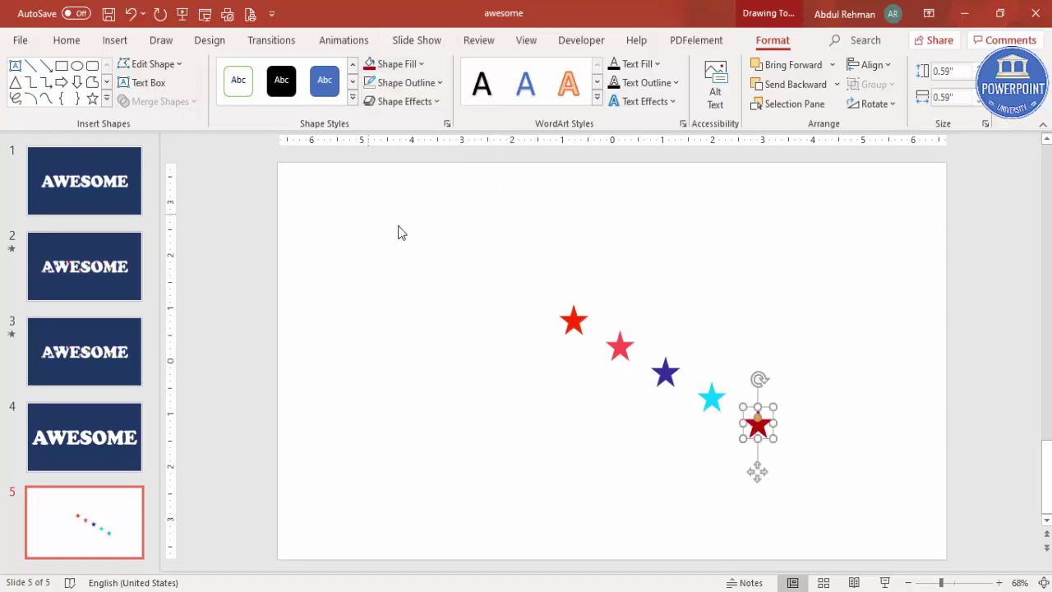
Add a sixth star and fill it purple from the Standard colours in More Fill Colors.
key(ctrl+d)
click(415, 64)
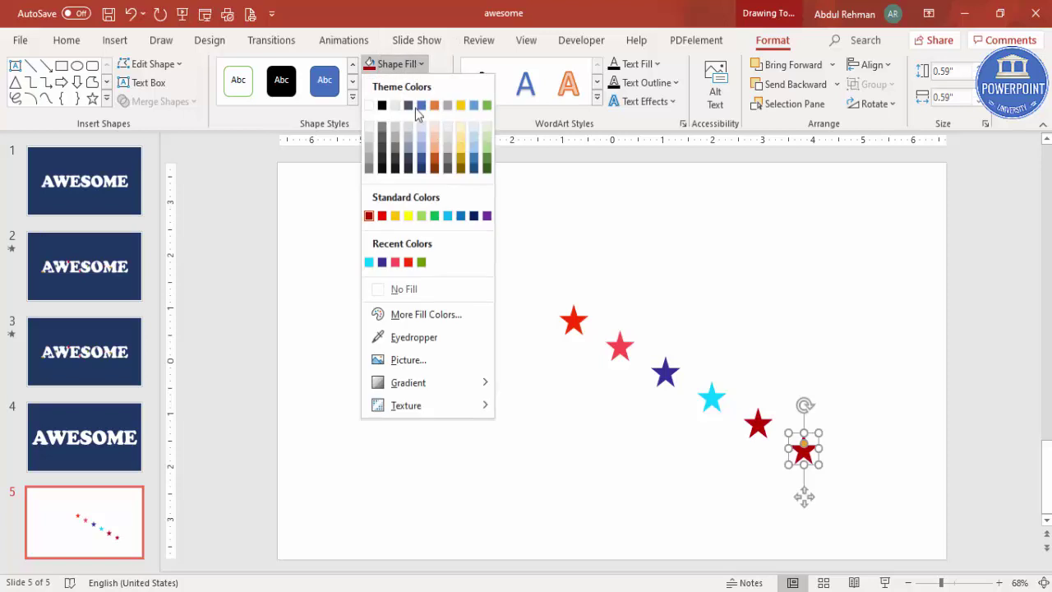
click(437, 310)
click(431, 160)
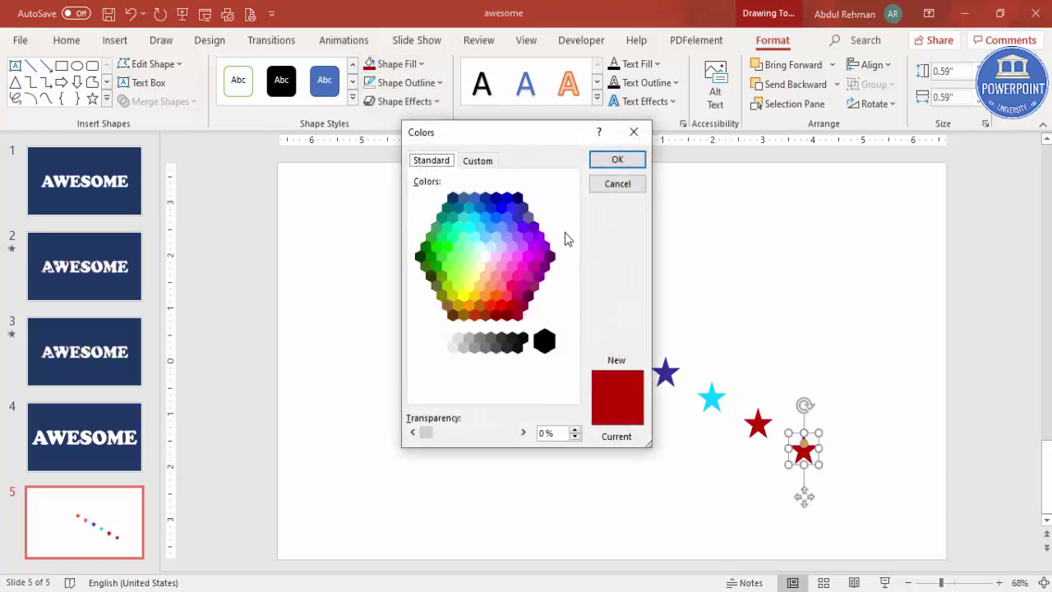
click(551, 256)
click(607, 161)
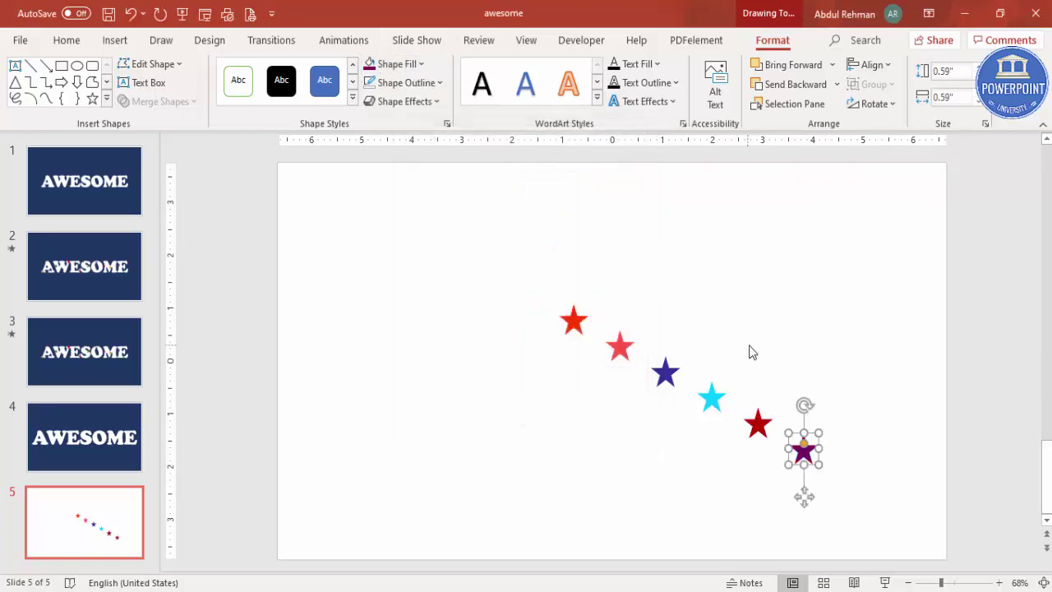
click(769, 381)
Rearrange the purple, indigo, cyan and dark red stars out of the diagonal line.
drag(809, 457, 601, 435)
mouse_move(650, 384)
mouse_down()
mouse_move(655, 403)
mouse_move(644, 403)
mouse_up()
drag(711, 396, 676, 343)
drag(756, 422, 537, 369)
Marquee-select all six stars and Ctrl-drag a copy up and to the right.
click(450, 267)
drag(450, 267, 748, 523)
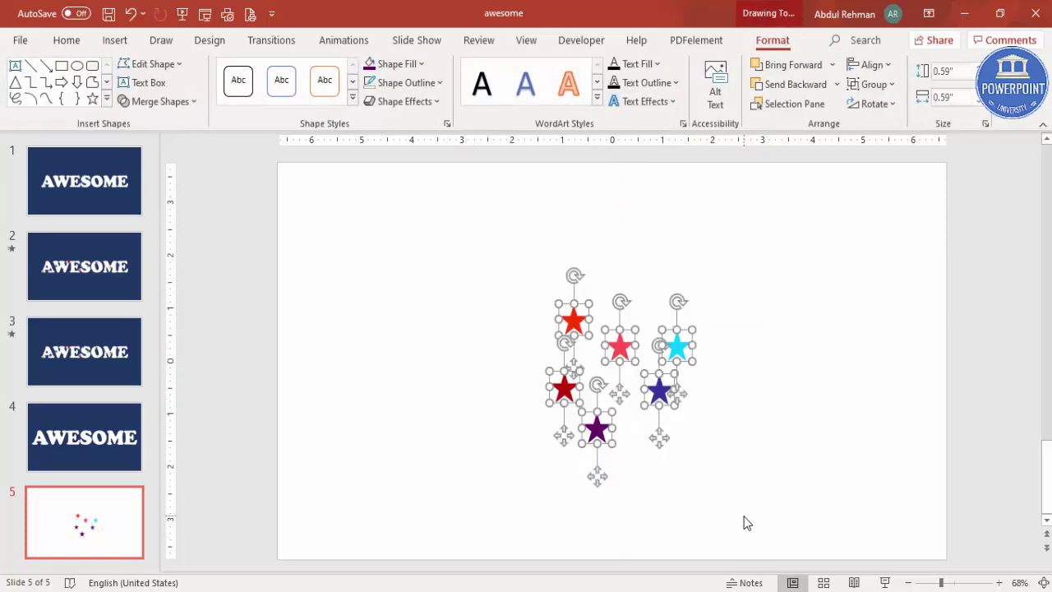
drag(672, 408, 707, 308)
click(735, 331)
Drag individual stars around to form a loose, roughly circular cluster.
drag(656, 336, 662, 322)
drag(659, 397, 675, 388)
drag(615, 359, 623, 393)
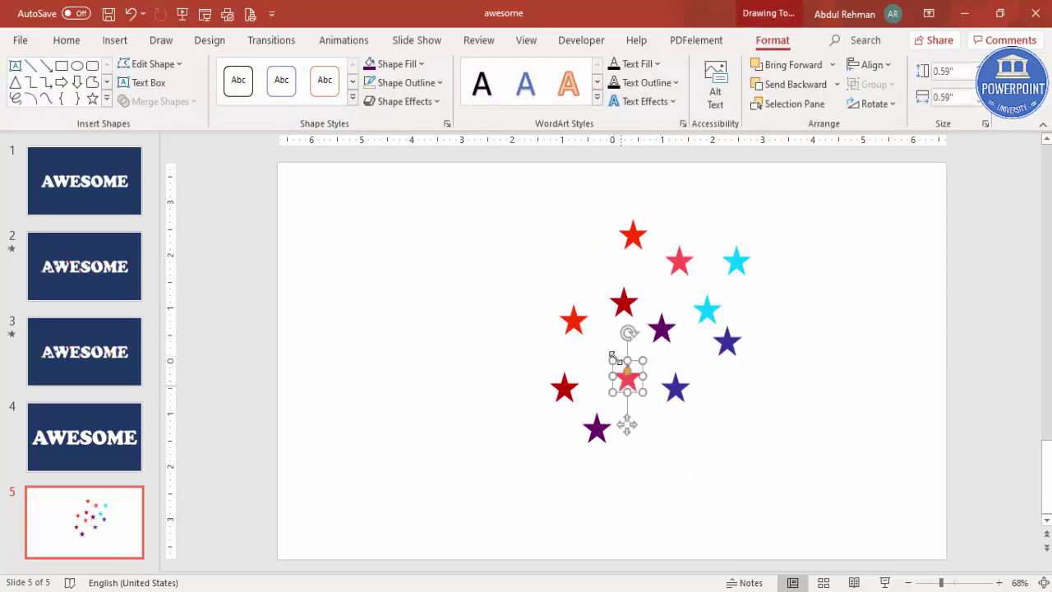
drag(573, 320, 772, 362)
drag(625, 306, 583, 314)
drag(646, 319, 550, 336)
drag(727, 352, 765, 322)
drag(738, 259, 695, 335)
drag(765, 311, 737, 291)
drag(772, 364, 699, 434)
Duplicate the red star and fill the copy sea-green from More Fill Colors.
key(ctrl+d)
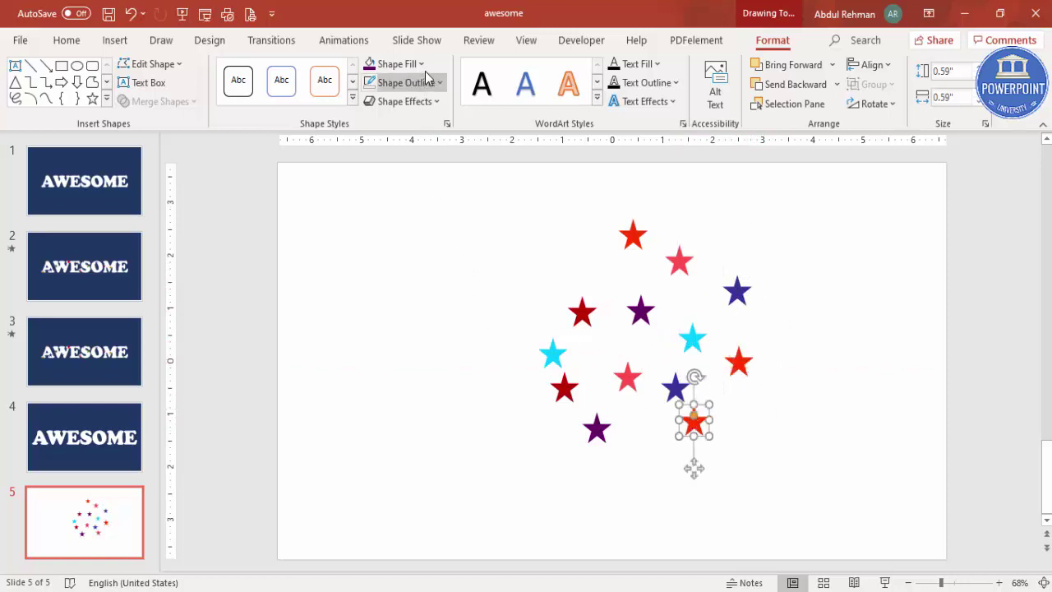
click(420, 64)
click(460, 313)
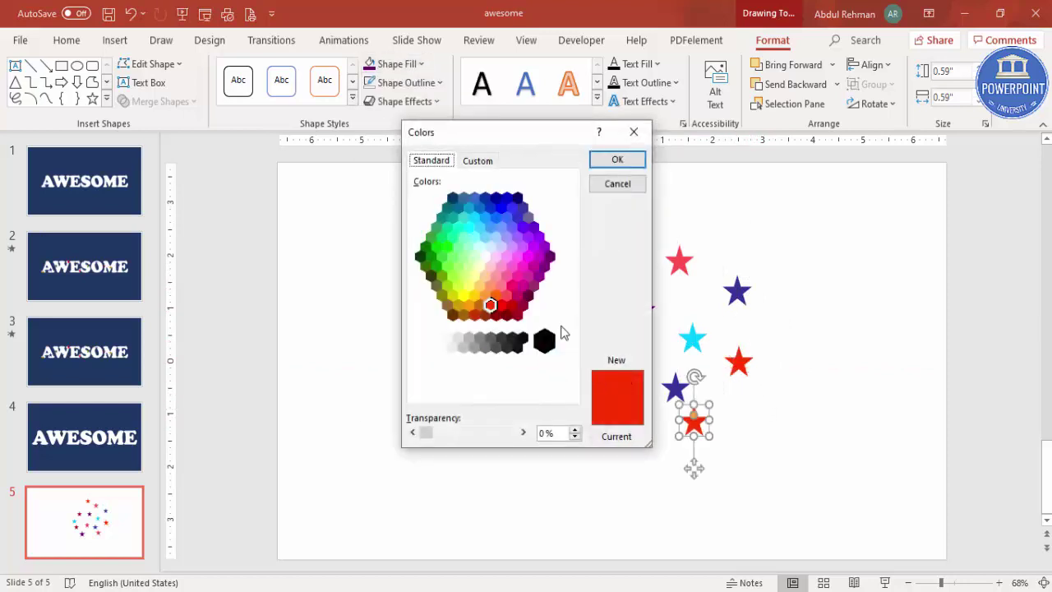
click(447, 227)
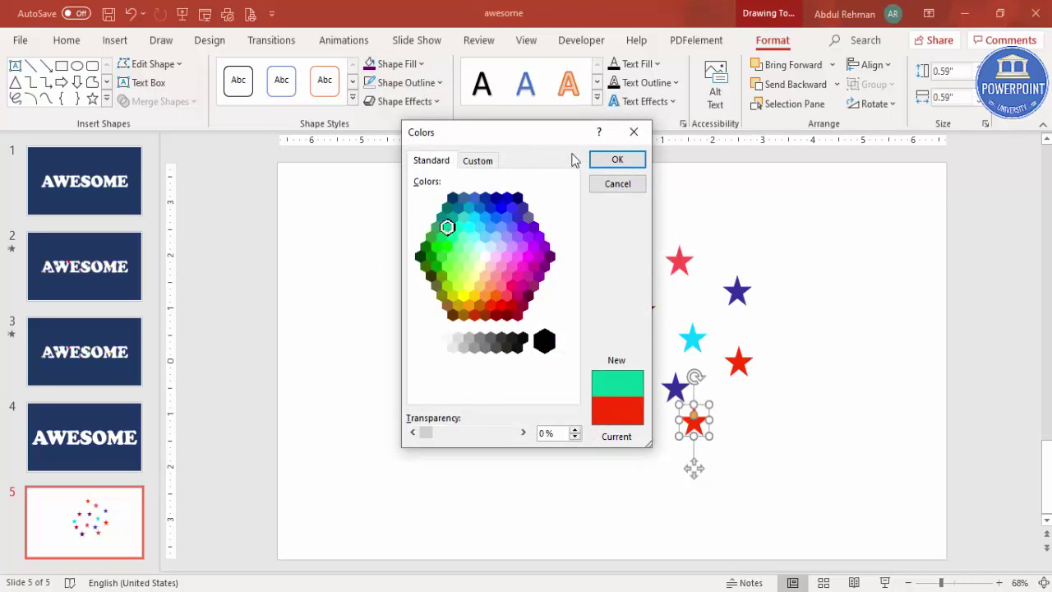
click(620, 158)
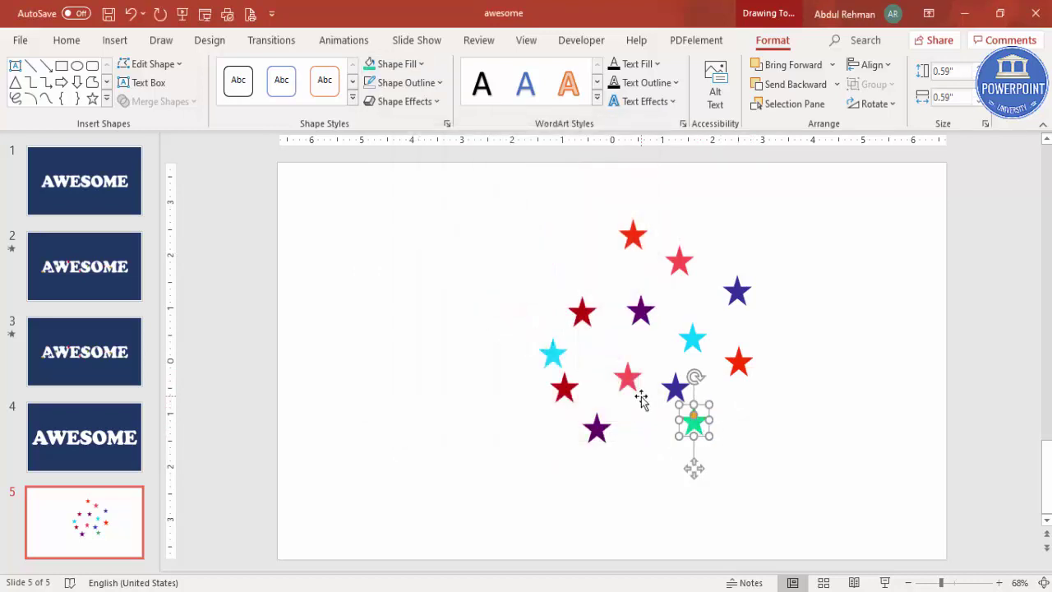
Duplicate it again with a standard Green fill and place it at the cluster's bottom.
key(ctrl+d)
click(417, 64)
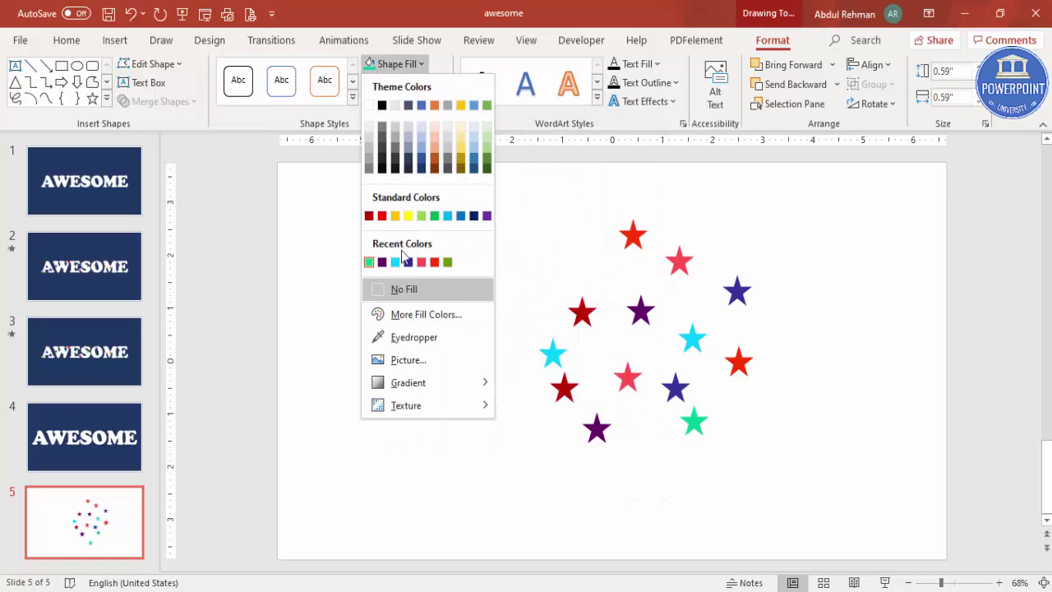
click(430, 217)
drag(657, 491, 650, 459)
Nudge the top red star down-left and marquee-select all fourteen stars.
drag(626, 251, 614, 270)
click(578, 268)
drag(460, 207, 830, 550)
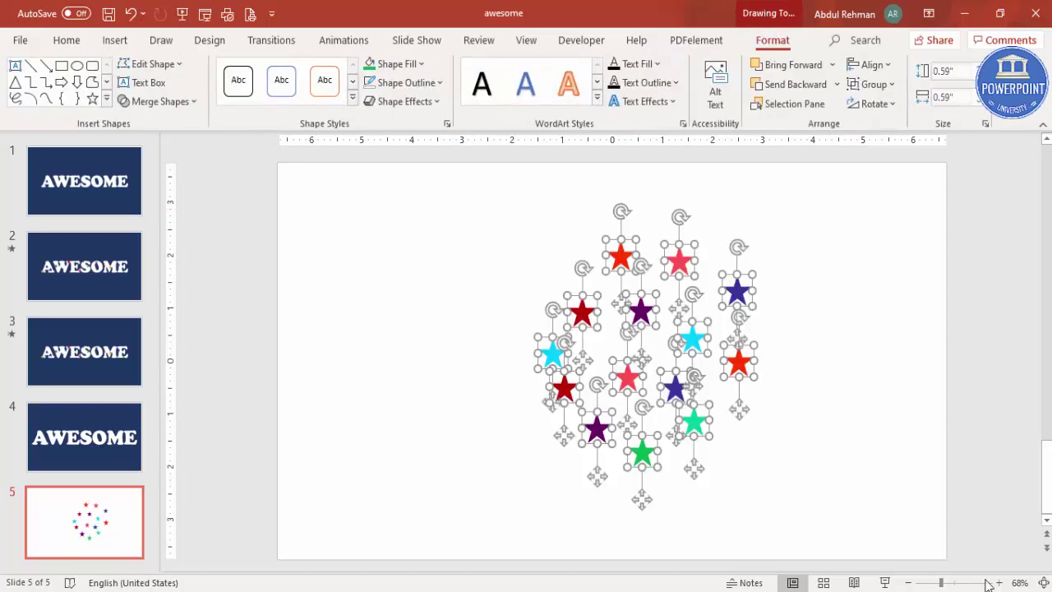
Group the fourteen stars with Ctrl+G and add a Spin emphasis animation, showing the Animation Pane.
key(ctrl+g)
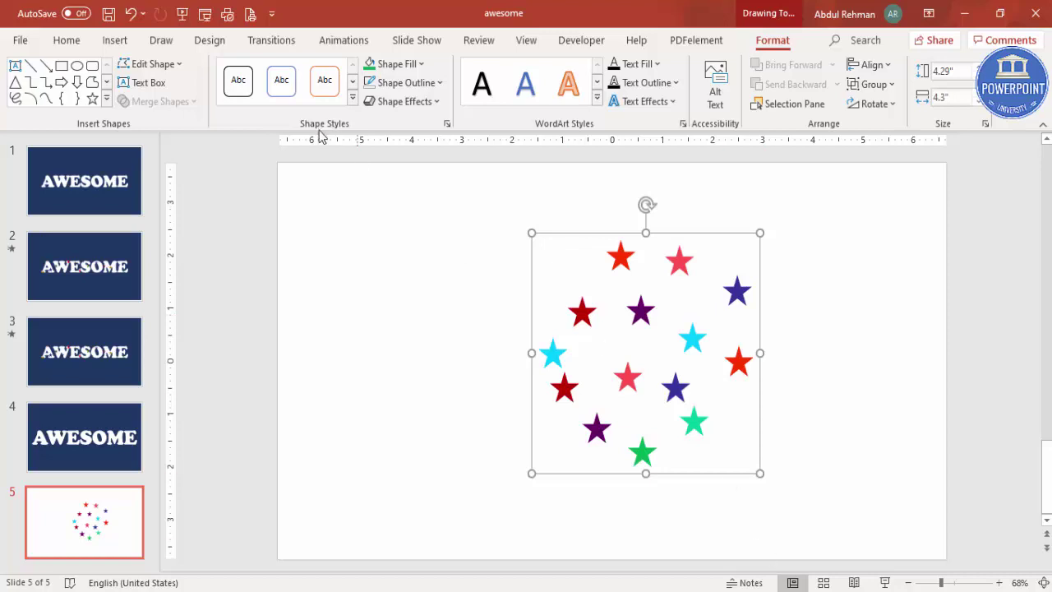
click(340, 43)
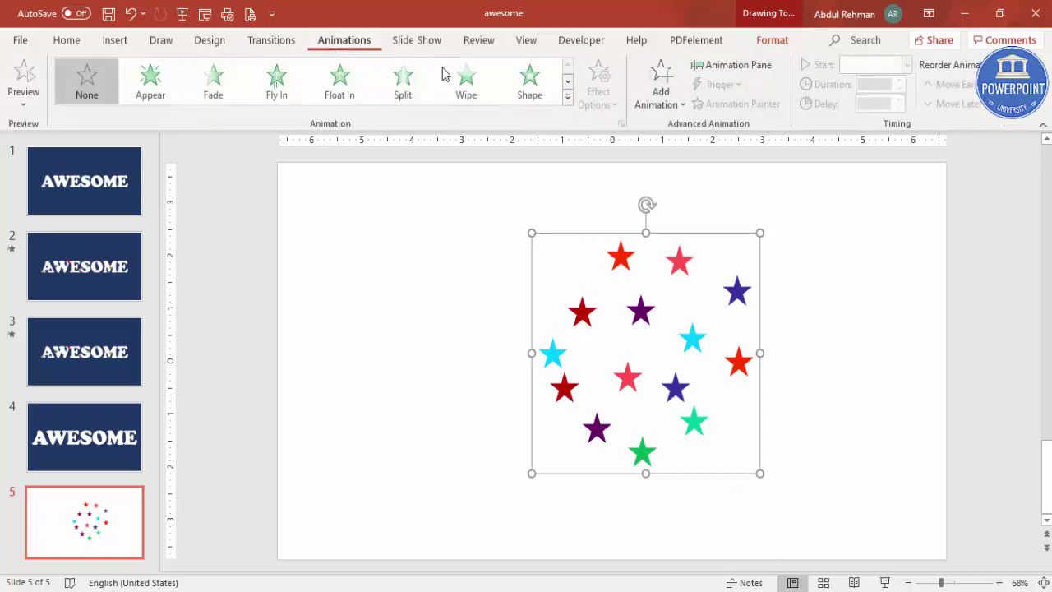
click(741, 71)
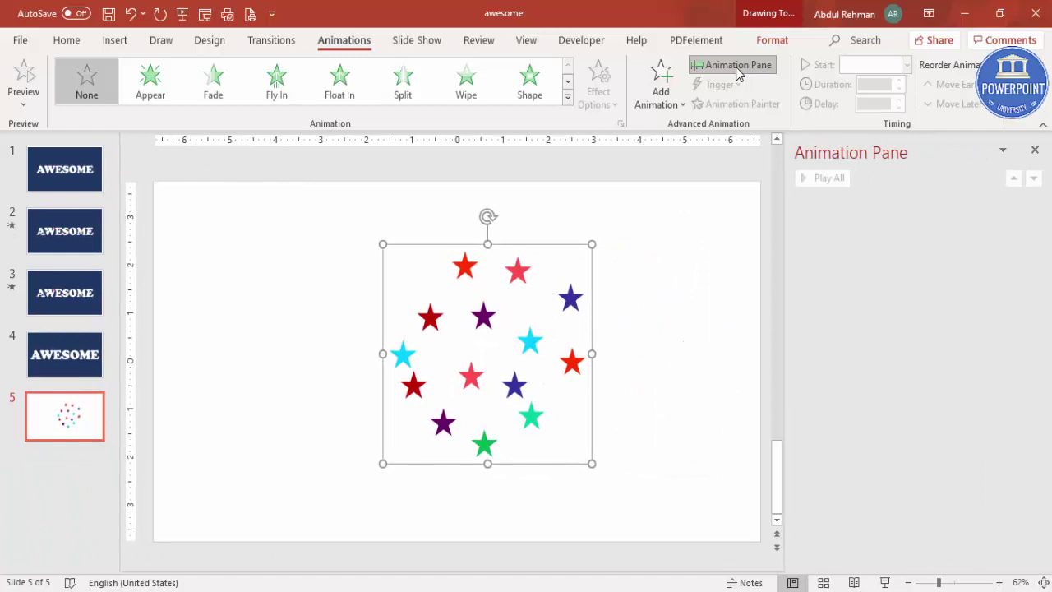
click(679, 109)
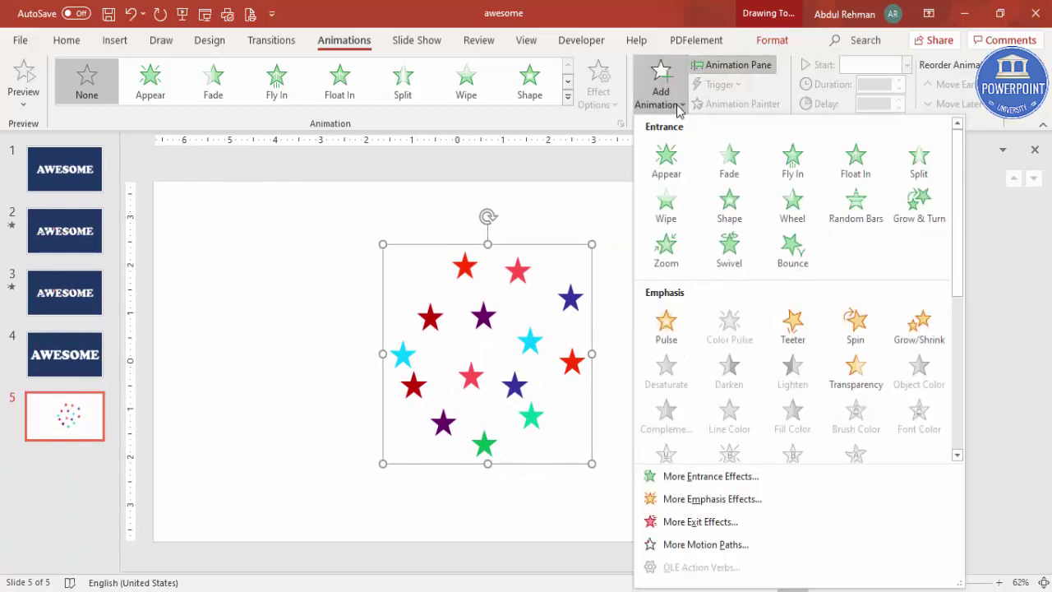
click(863, 330)
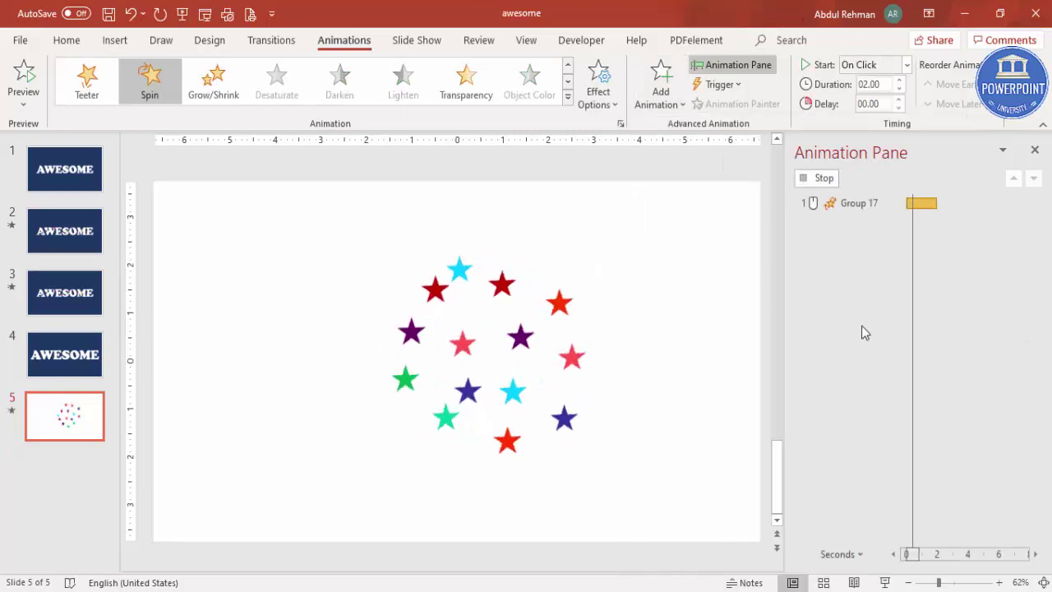
Set Spin to 3 seconds repeating until end of slide, then duplicate the star group.
double_click(840, 205)
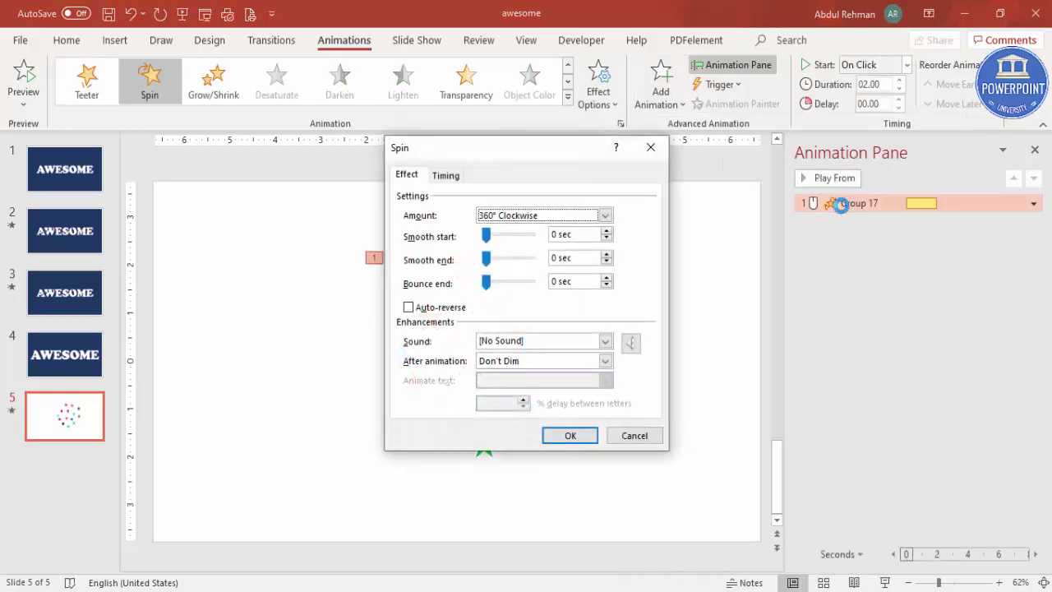
click(446, 175)
click(566, 237)
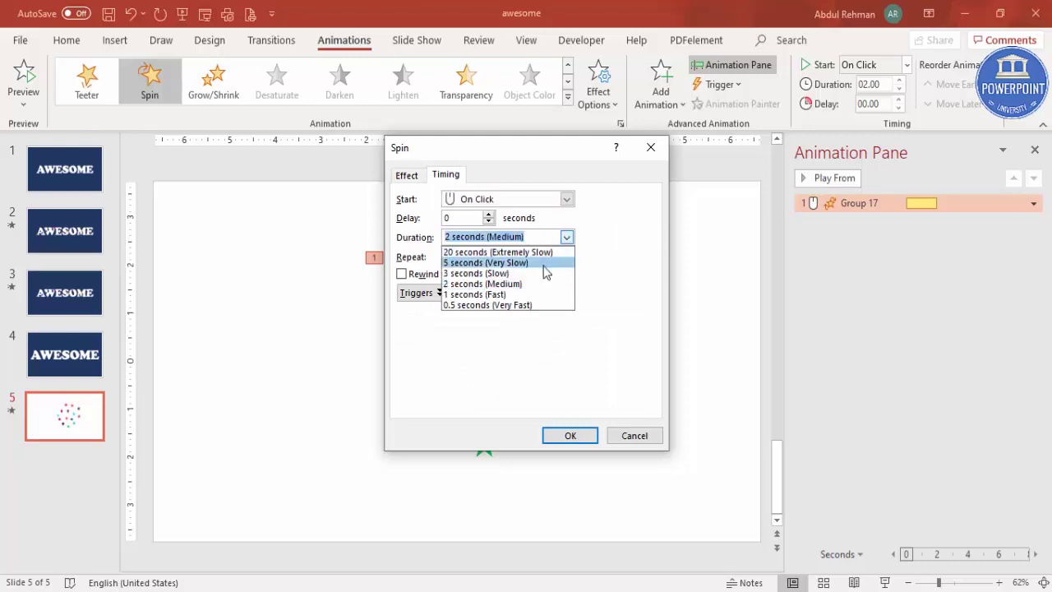
click(546, 273)
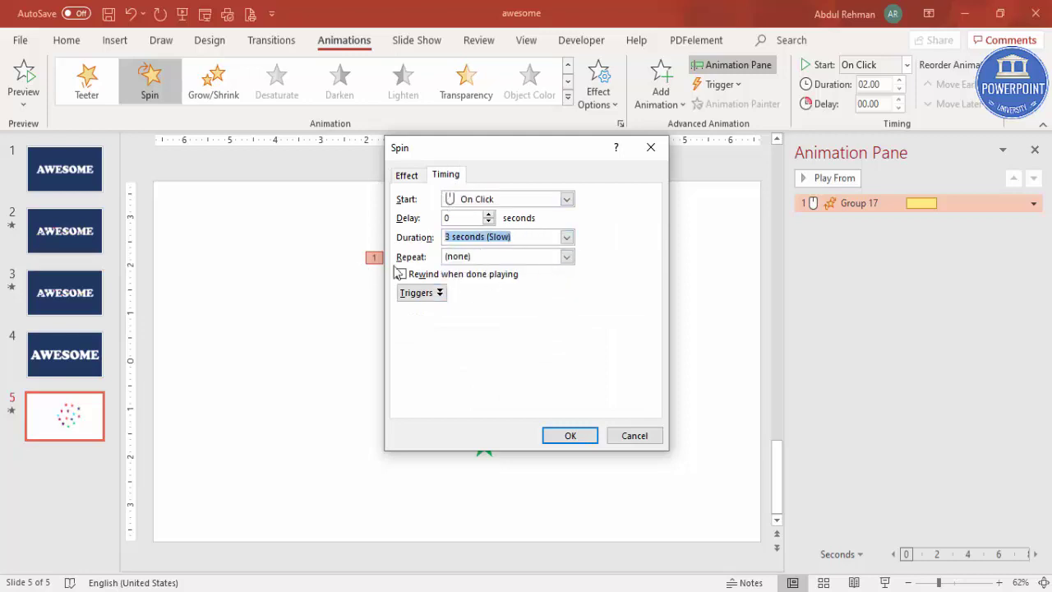
click(569, 258)
click(518, 343)
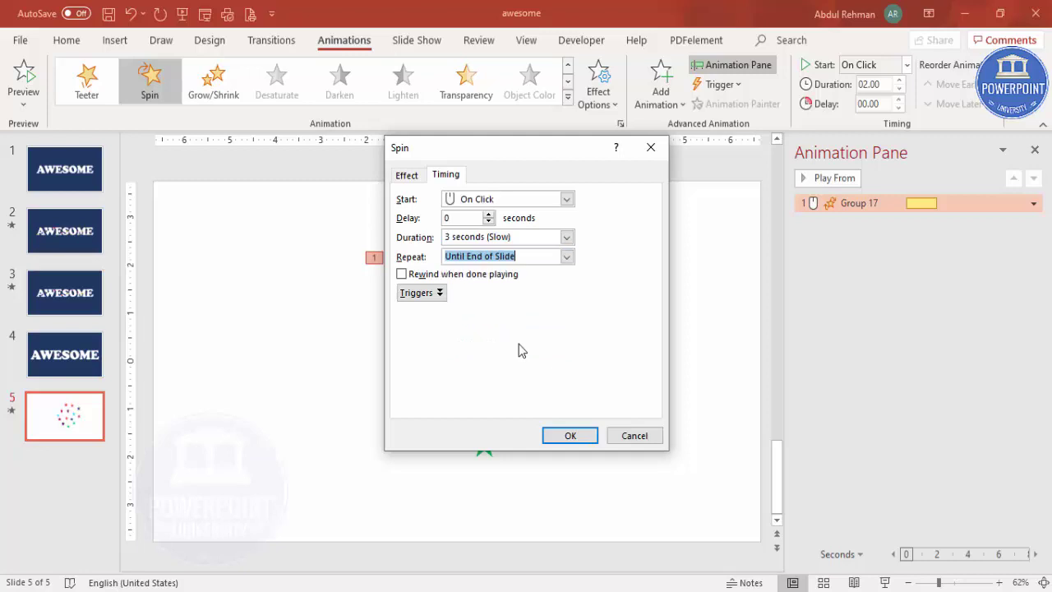
click(569, 436)
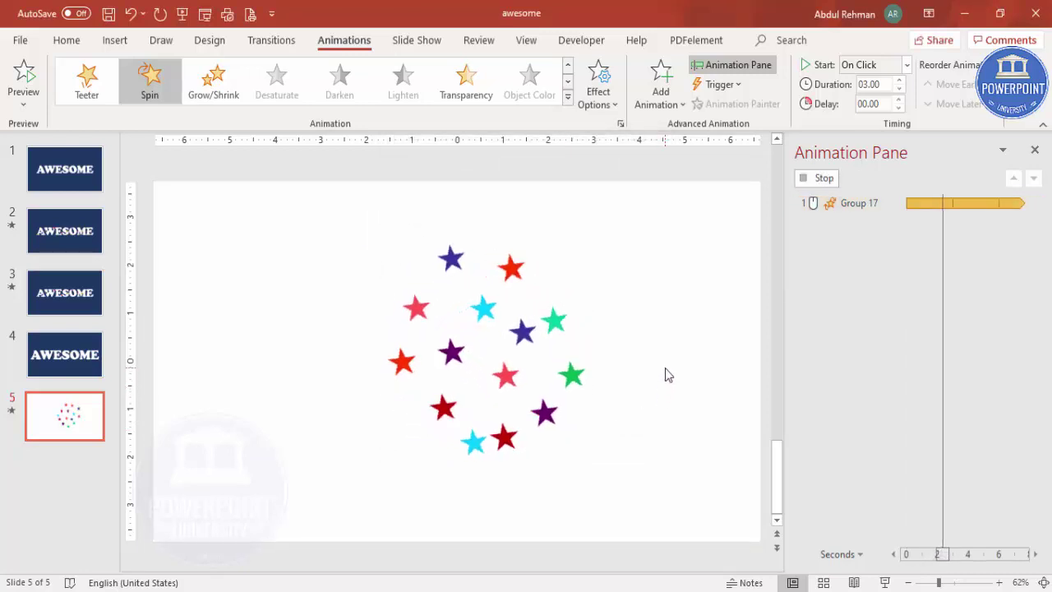
click(471, 287)
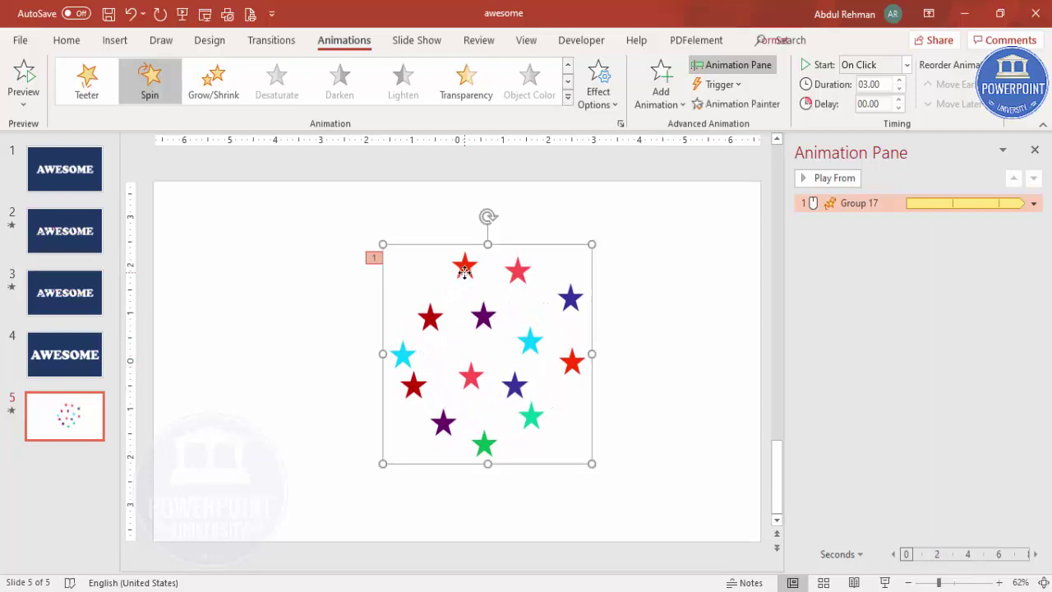
key(ctrl+d)
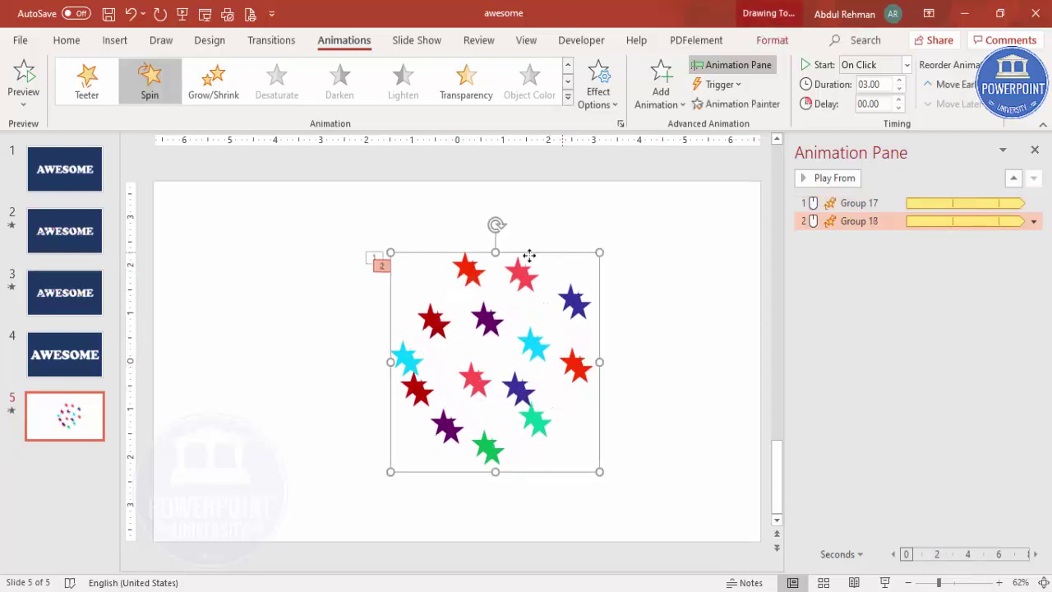